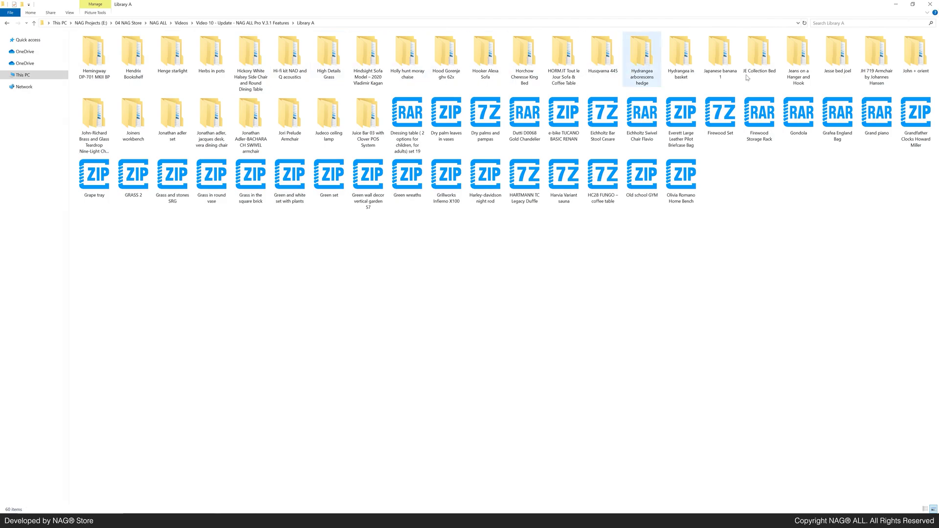
Look over the RAR, ZIP and 7Z archives among the model folders in Library A
{"action": "left_click", "coordinate": [417, 122]}
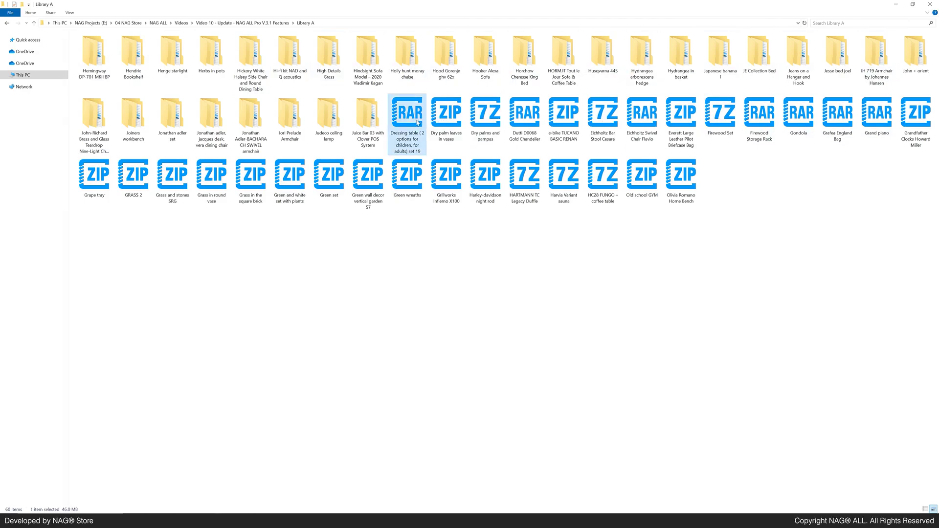
{"action": "left_click", "coordinate": [457, 125]}
{"action": "left_click", "coordinate": [488, 128]}
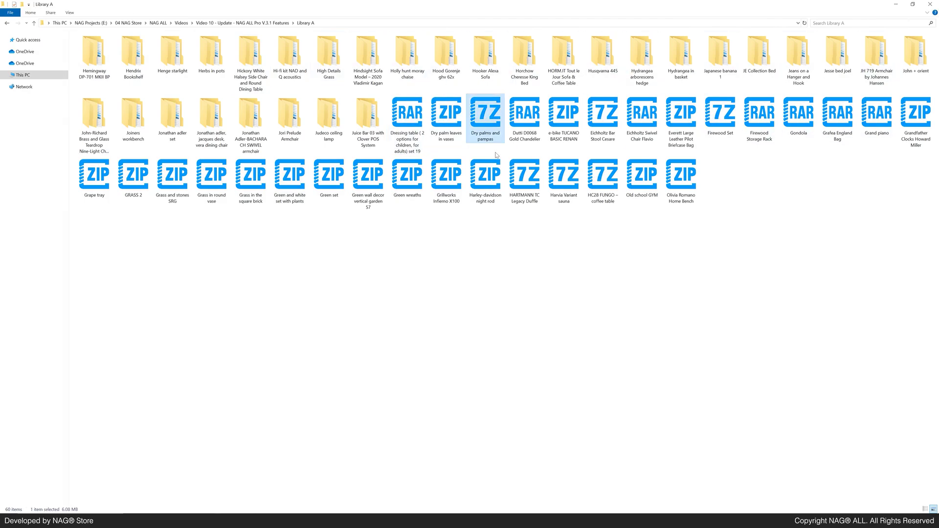
{"action": "left_click", "coordinate": [522, 249]}
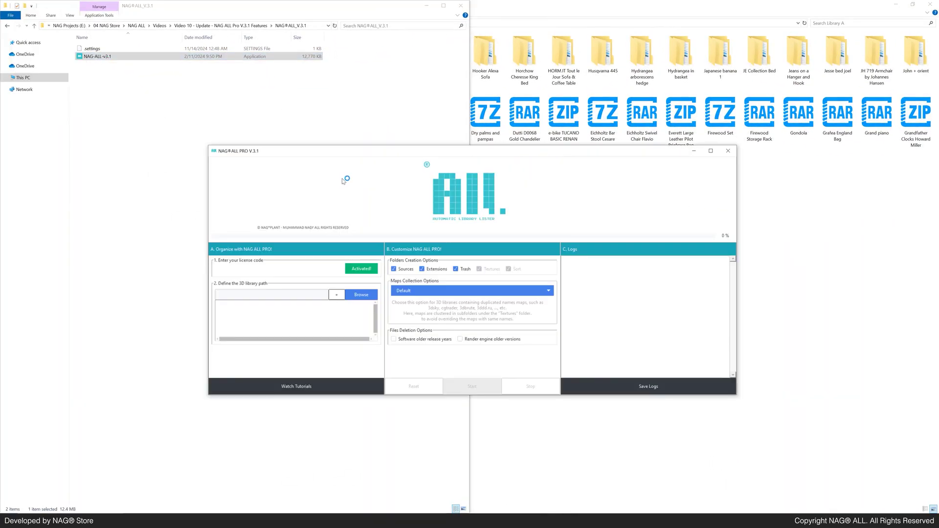
Switch to NAG ALL PRO and set its 3D library path to the Library A folder
{"action": "left_click", "coordinate": [423, 7]}
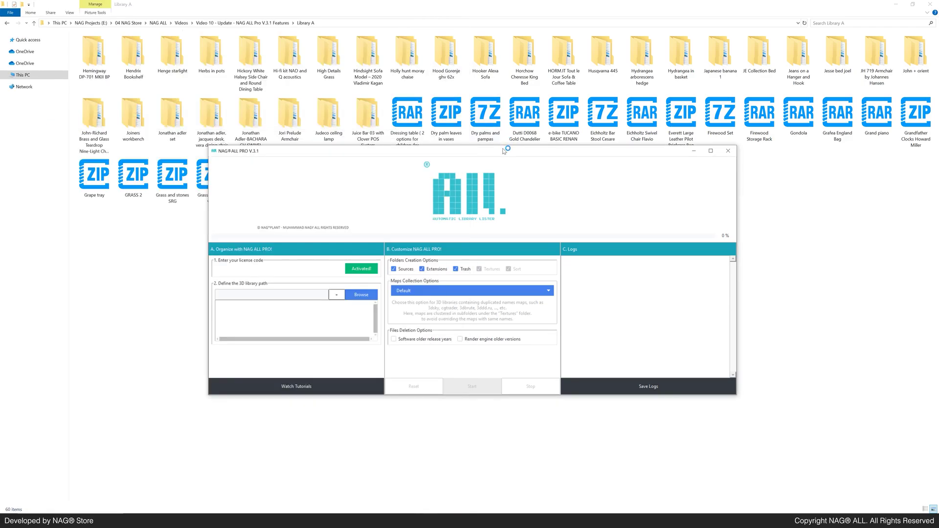
{"action": "left_click_drag", "start_coordinate": [505, 151], "coordinate": [506, 228]}
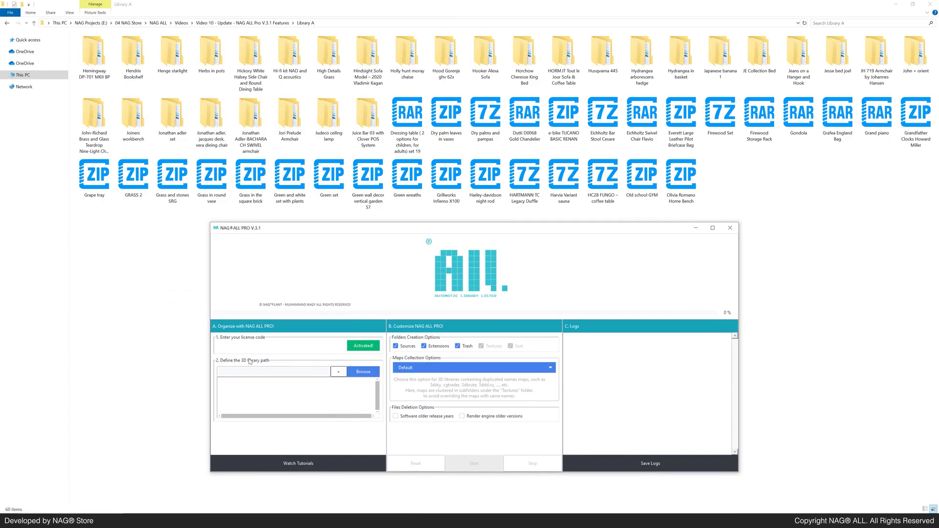
{"action": "left_click", "coordinate": [361, 373]}
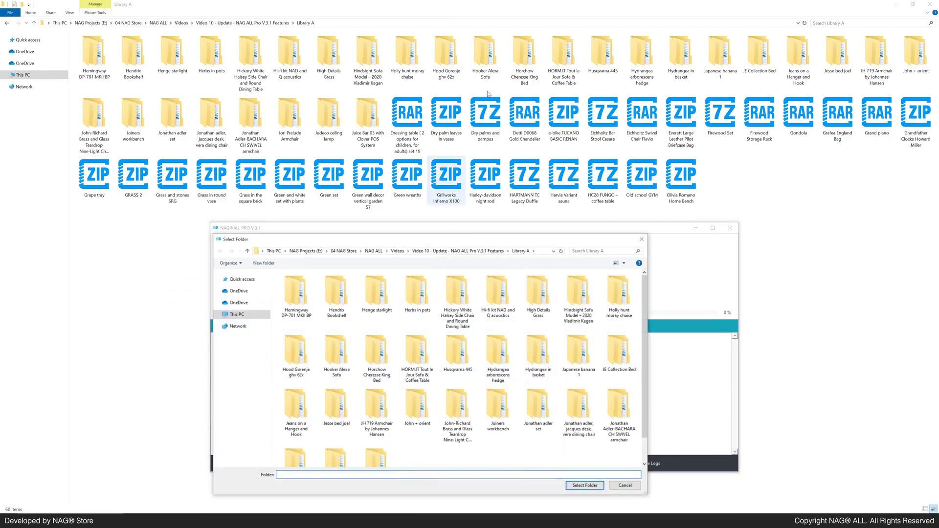
{"action": "left_click", "coordinate": [439, 21]}
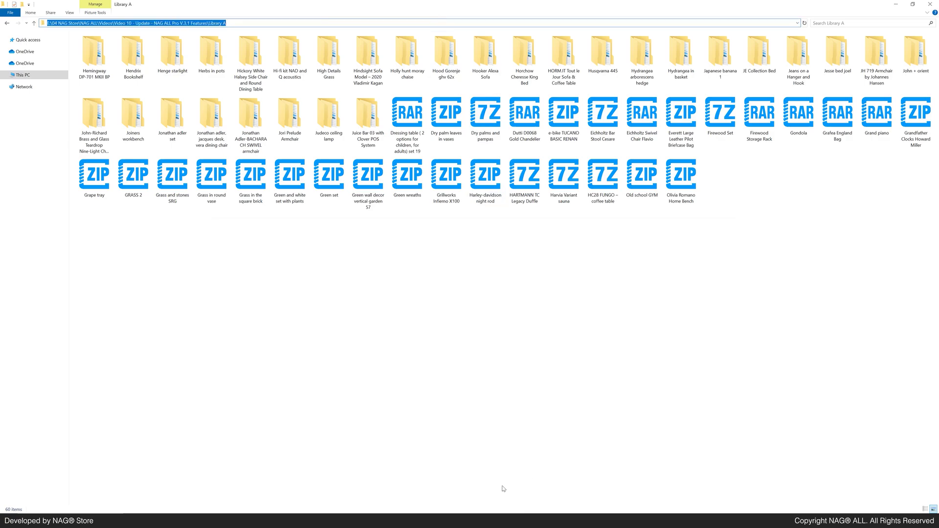
{"action": "key", "text": "alt+Tab"}
{"action": "left_click", "coordinate": [539, 251]}
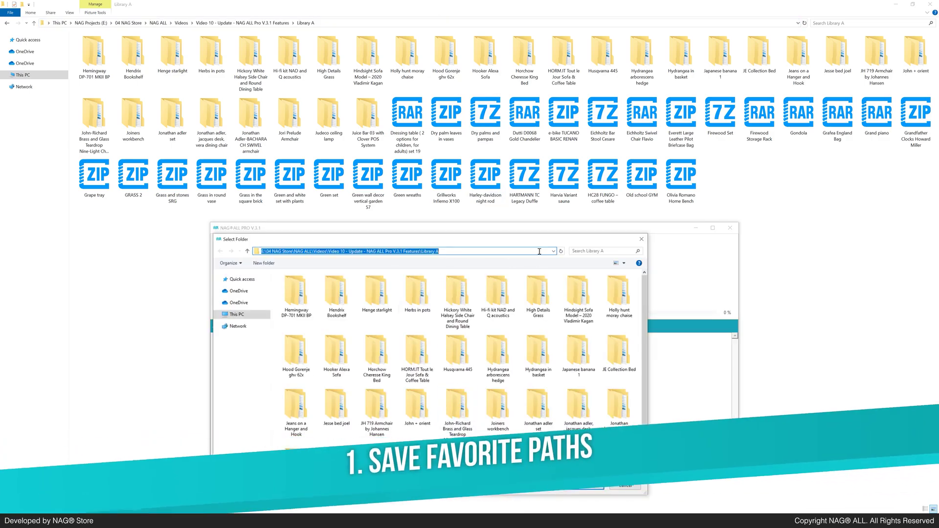
{"action": "key", "text": "Return"}
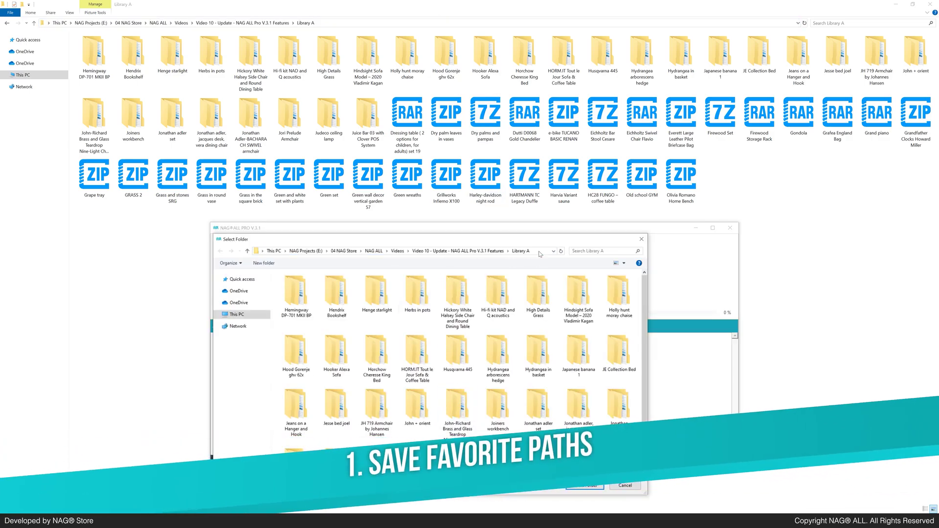
{"action": "left_click", "coordinate": [582, 486]}
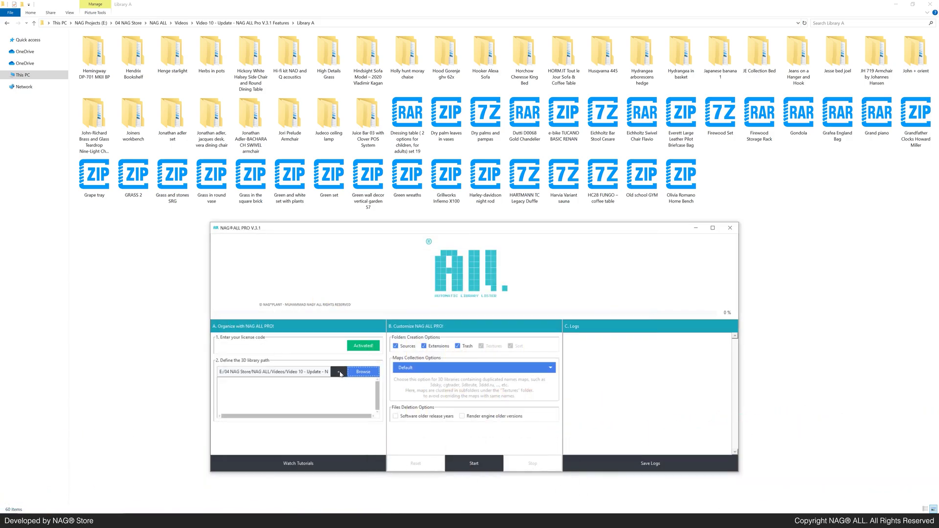
Save the Library A path as a favourite, remove it from the favourites, and add it back
{"action": "left_click", "coordinate": [339, 372]}
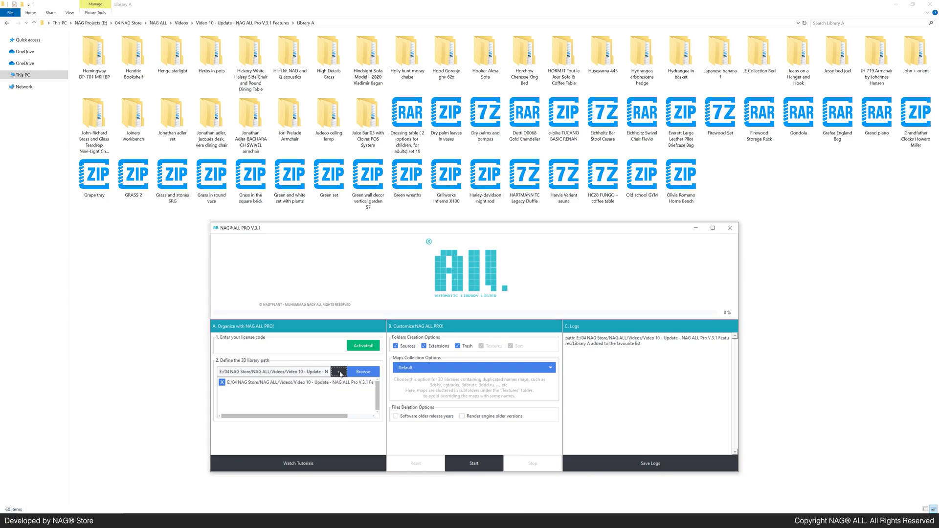
{"action": "left_click", "coordinate": [222, 383]}
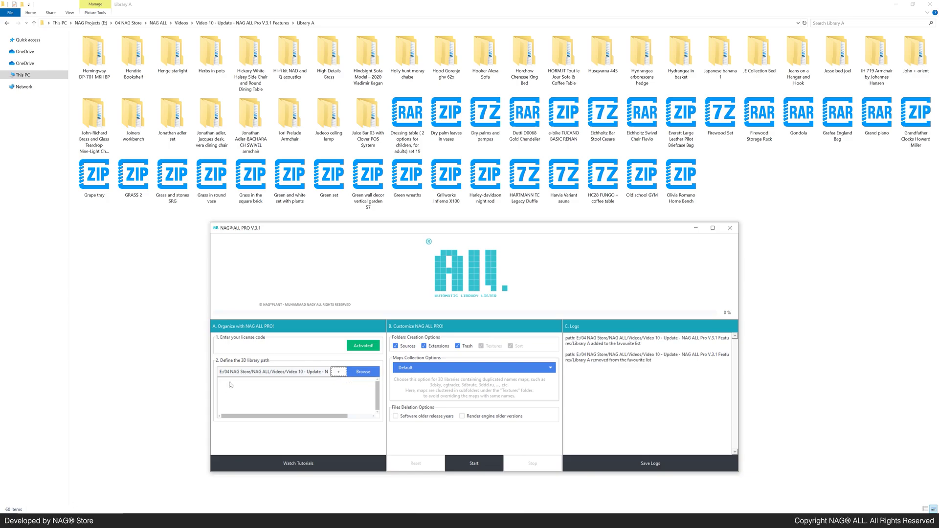
{"action": "left_click", "coordinate": [340, 372]}
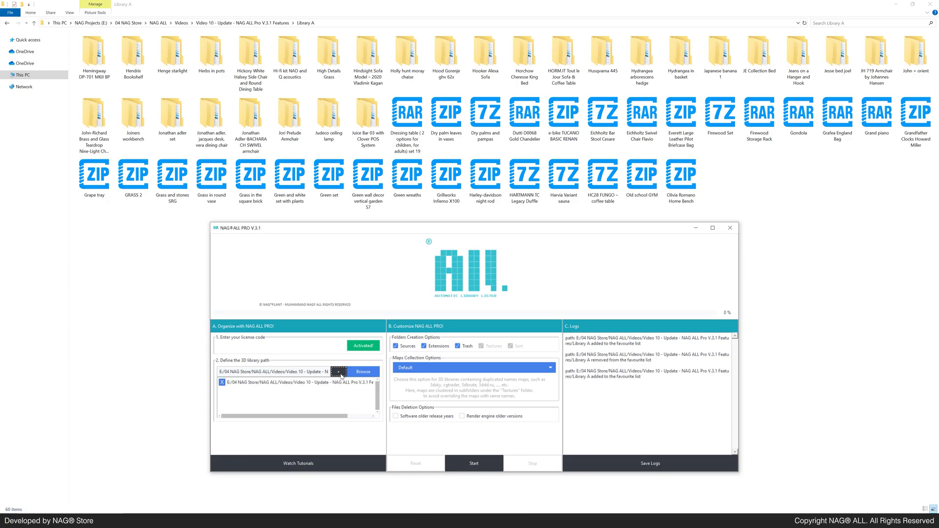
Restart NAG ALL PRO and load the Library A path from the saved favourites
{"action": "left_click", "coordinate": [729, 227]}
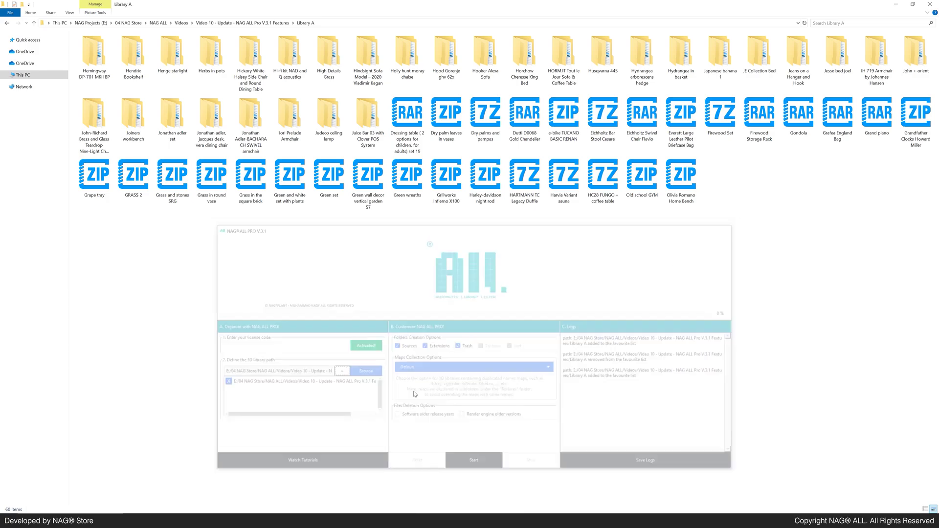
{"action": "mouse_move", "coordinate": [224, 520]}
{"action": "left_click", "coordinate": [194, 498]}
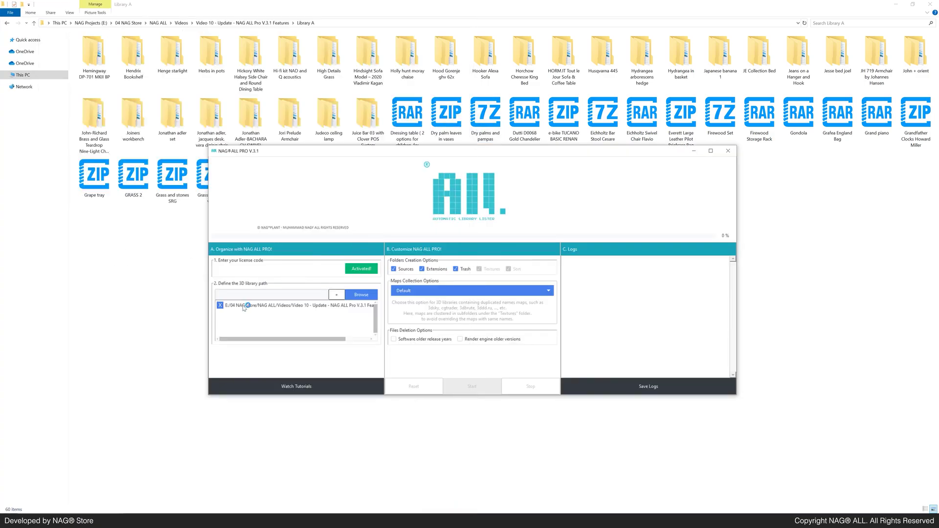
{"action": "left_click", "coordinate": [268, 306]}
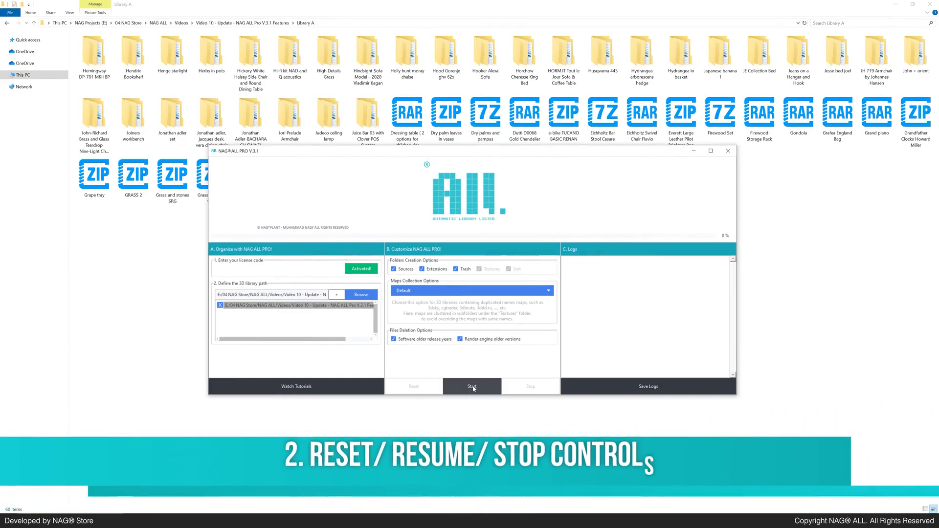
Try the run controls by starting the Library A organization, interrupting it, resuming it and stopping it again
{"action": "left_click", "coordinate": [473, 389]}
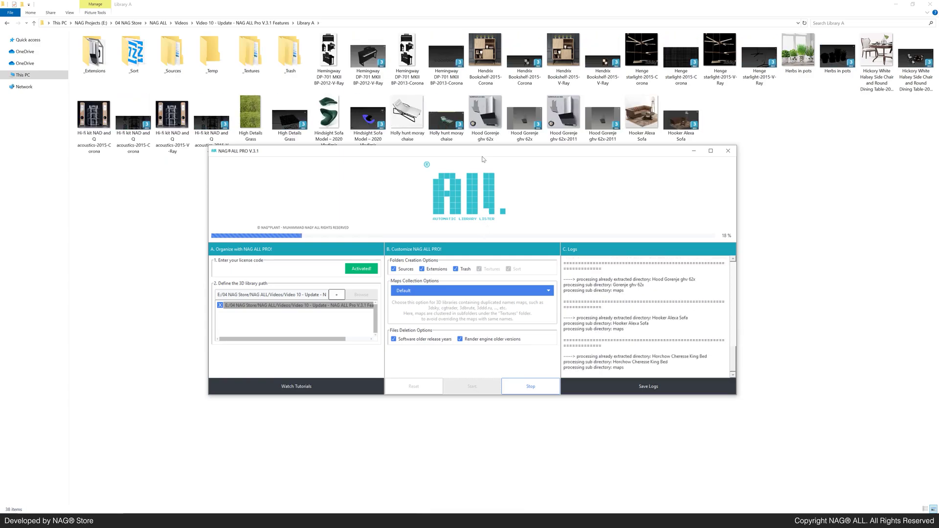
{"action": "left_click_drag", "start_coordinate": [483, 157], "coordinate": [478, 244]}
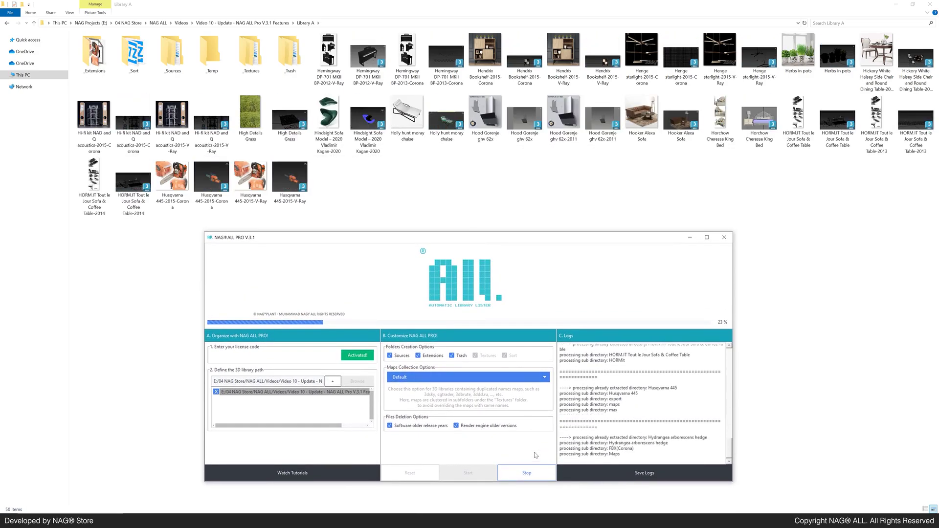
{"action": "left_click", "coordinate": [532, 474]}
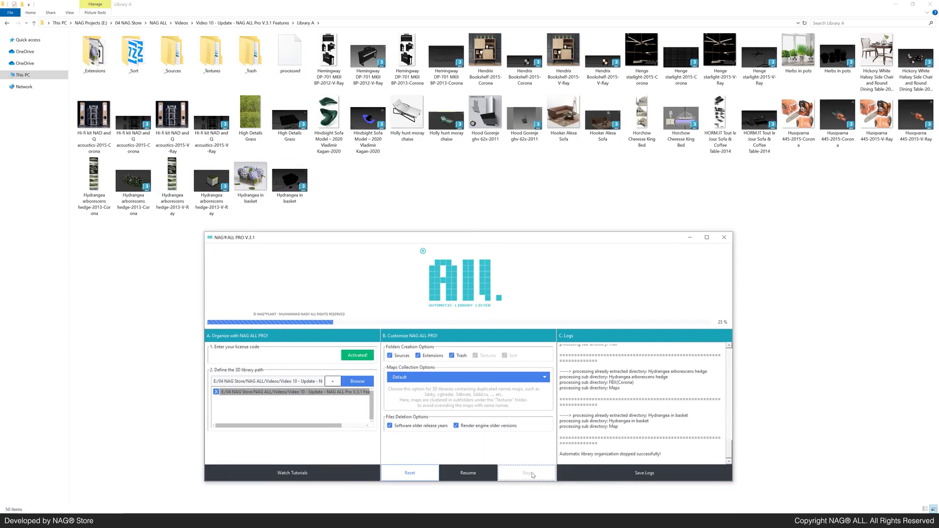
{"action": "left_click", "coordinate": [468, 474]}
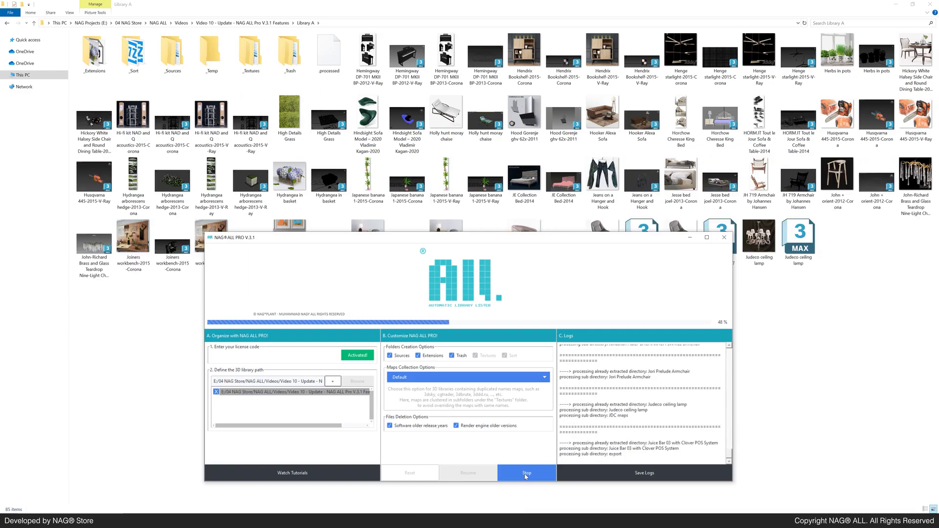
{"action": "left_click", "coordinate": [526, 473]}
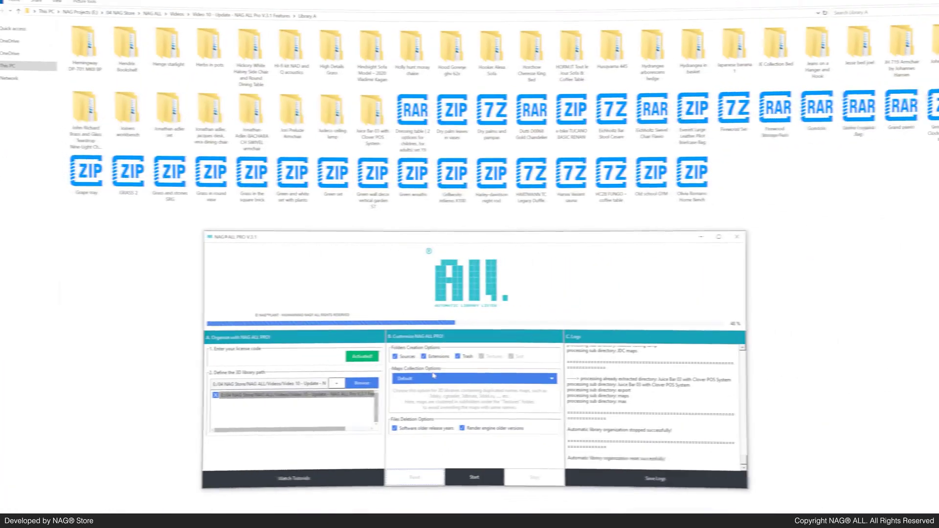
Set the maps collection to Option 2 (Compatible with NAG®IN script for 3ds Max) and run the Library A organization
{"action": "left_click", "coordinate": [428, 376]}
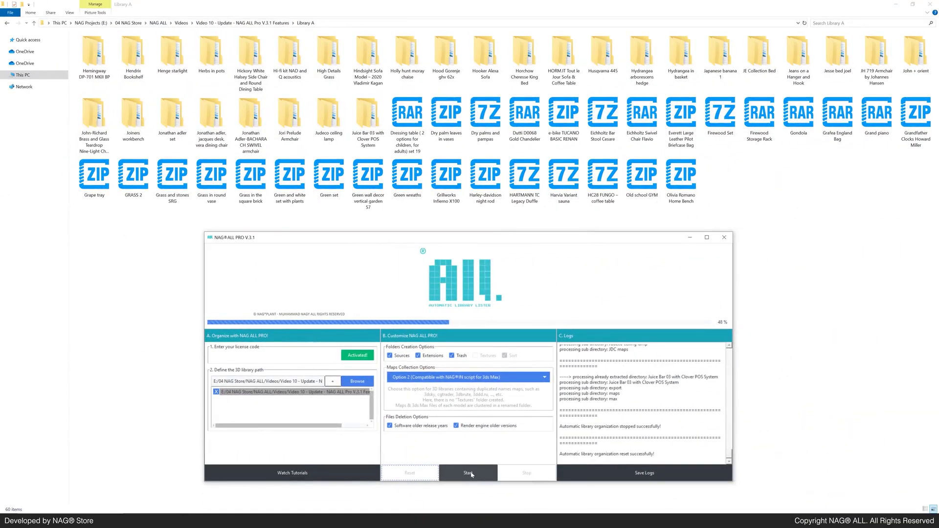
{"action": "left_click", "coordinate": [470, 473]}
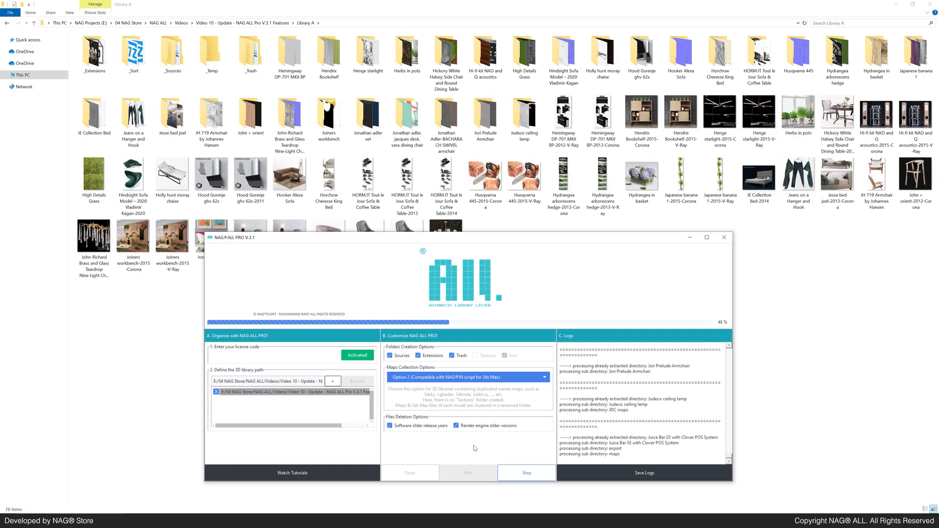
{"action": "left_click_drag", "start_coordinate": [472, 241], "coordinate": [470, 307]}
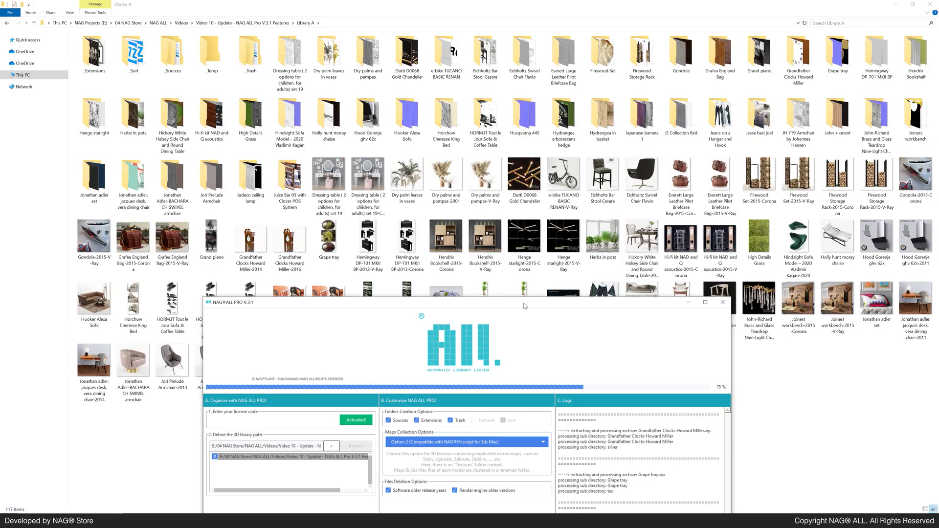
{"action": "left_click_drag", "start_coordinate": [524, 306], "coordinate": [538, 245]}
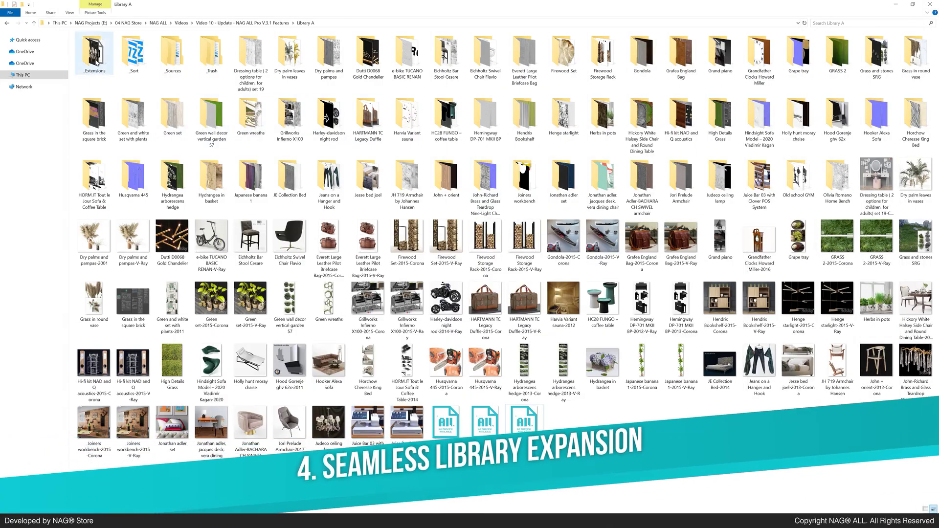
Examine the _Sort, _Sources and _Trash folders in the organized Library A and look inside _Sort
{"action": "left_click", "coordinate": [133, 54]}
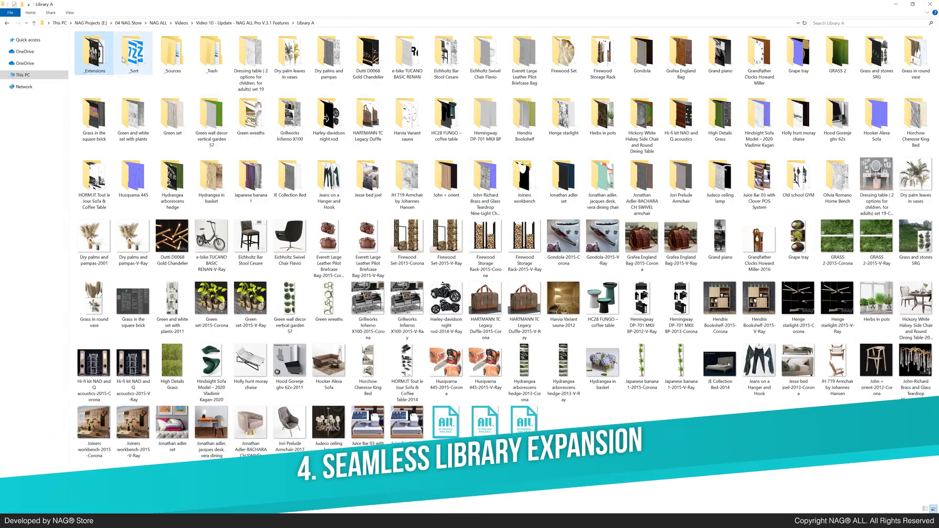
{"action": "left_click", "coordinate": [167, 63]}
{"action": "left_click", "coordinate": [200, 64]}
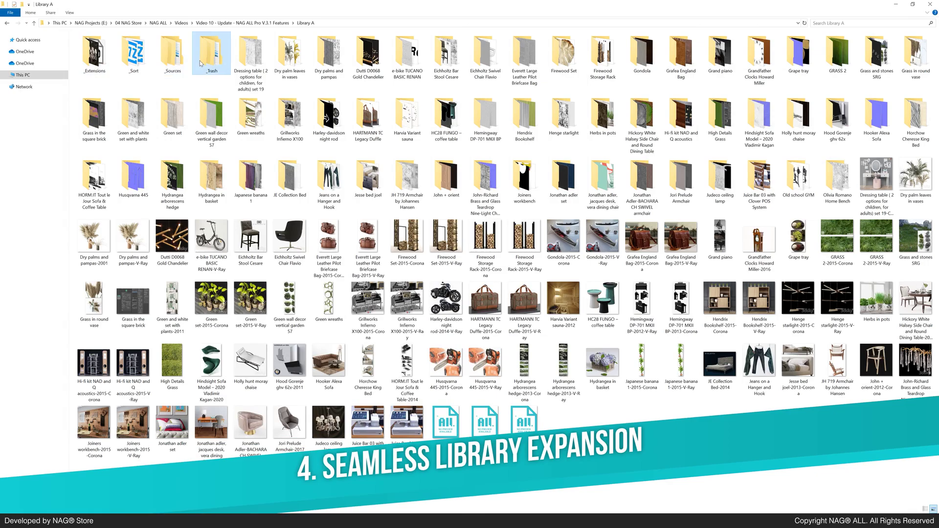
{"action": "left_click", "coordinate": [129, 59]}
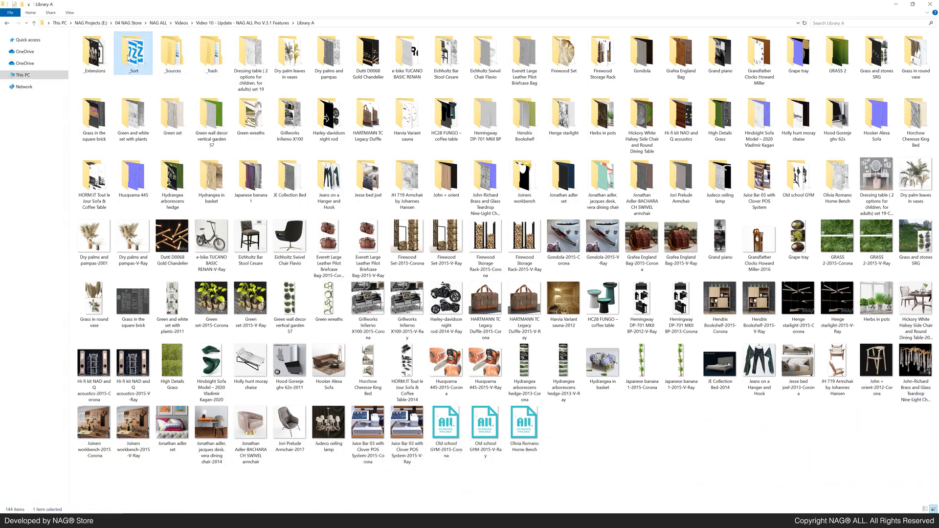
{"action": "double_click", "coordinate": [143, 58]}
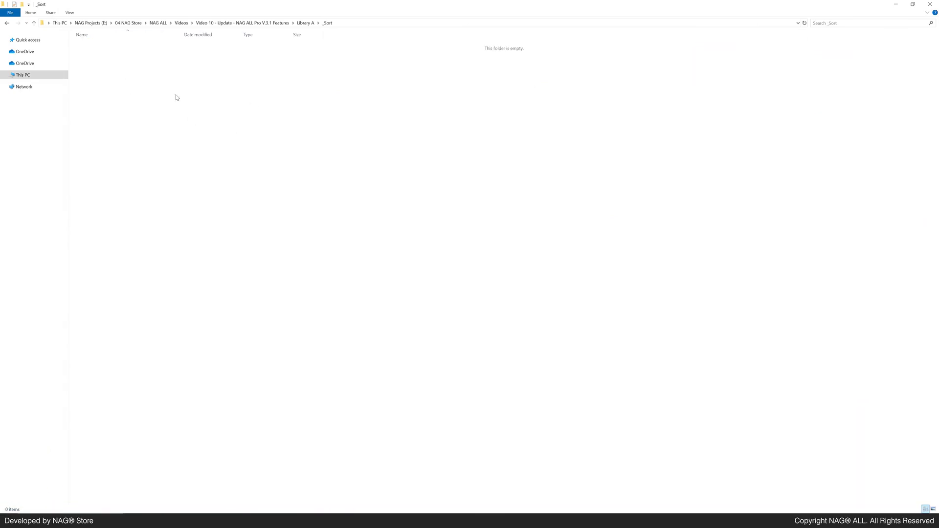
Copy all model folders and RAR archives from Library B into the _Sort folder of Library A, and return to Library A
{"action": "left_click", "coordinate": [34, 23]}
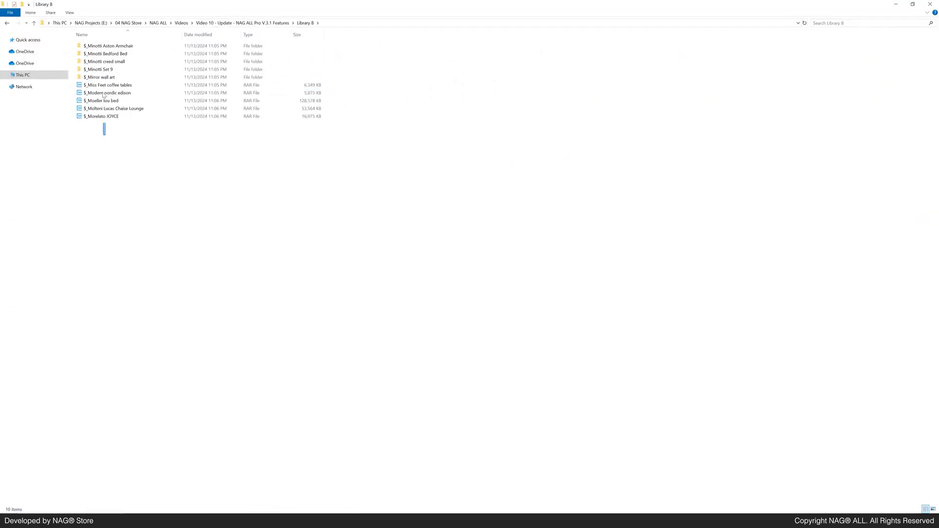
{"action": "left_click_drag", "start_coordinate": [103, 96], "coordinate": [99, 46]}
{"action": "right_click", "coordinate": [98, 46]}
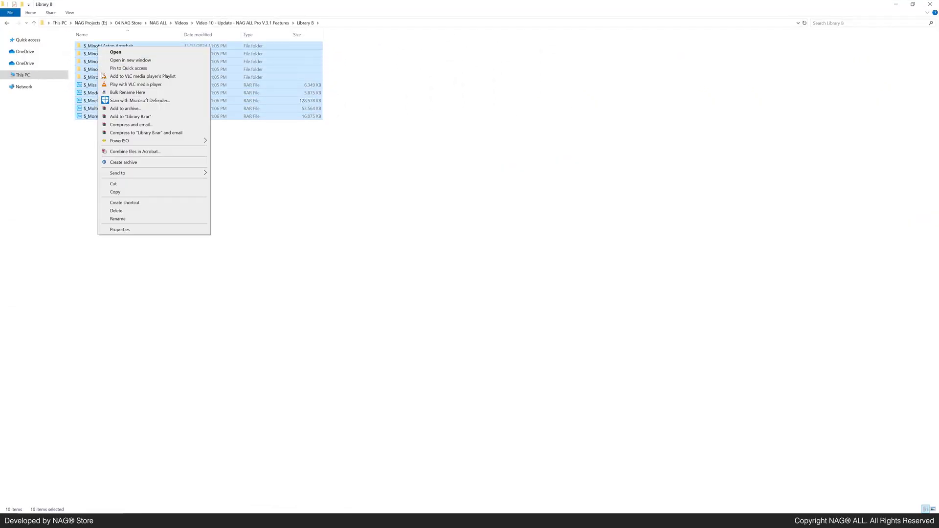
{"action": "left_click", "coordinate": [114, 192]}
{"action": "left_click", "coordinate": [34, 23]}
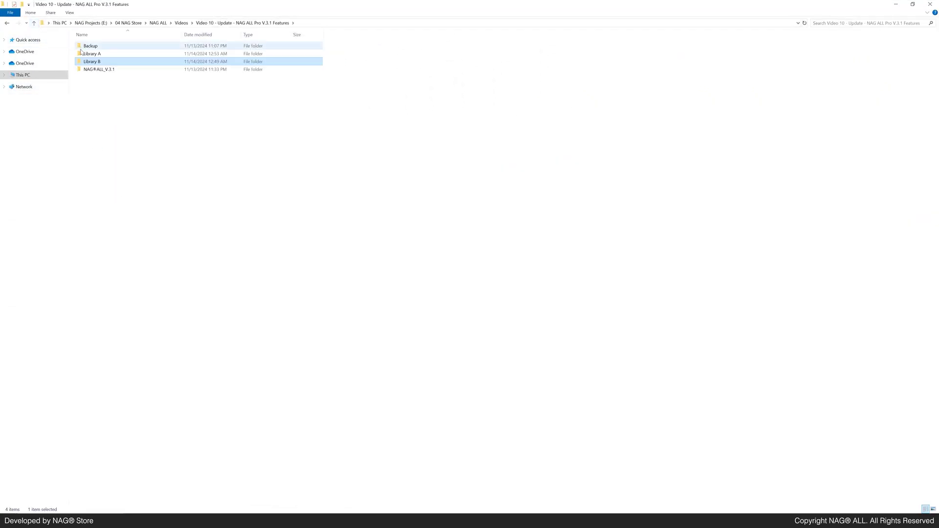
{"action": "double_click", "coordinate": [85, 53]}
{"action": "double_click", "coordinate": [124, 59]}
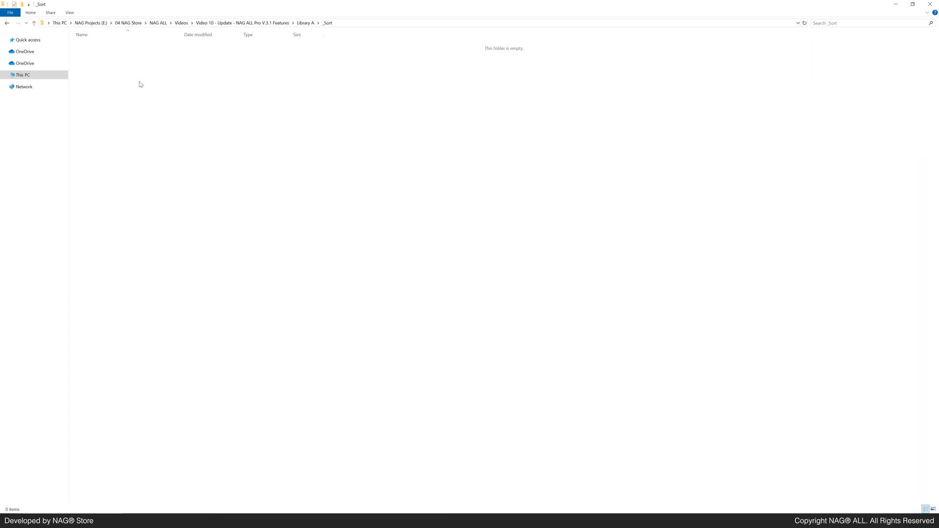
{"action": "right_click", "coordinate": [160, 99]}
{"action": "left_click", "coordinate": [172, 150]}
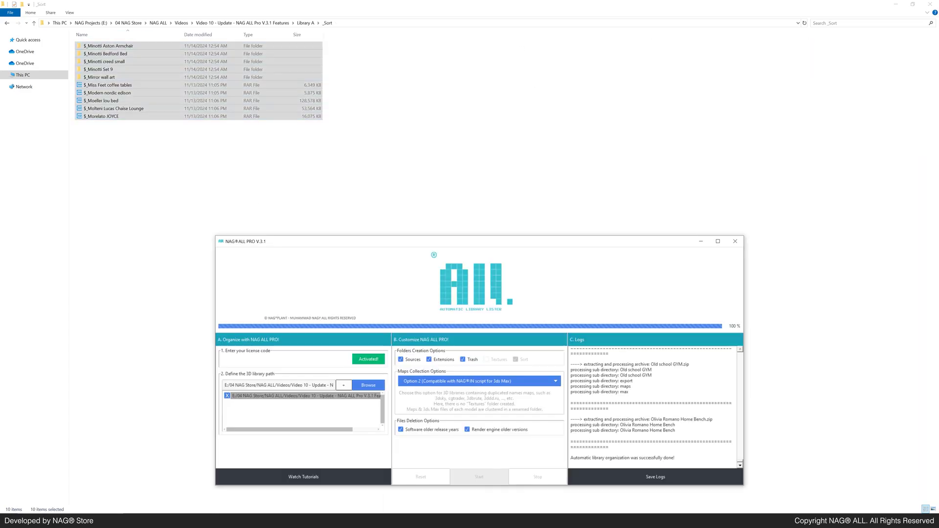
{"action": "left_click", "coordinate": [34, 24]}
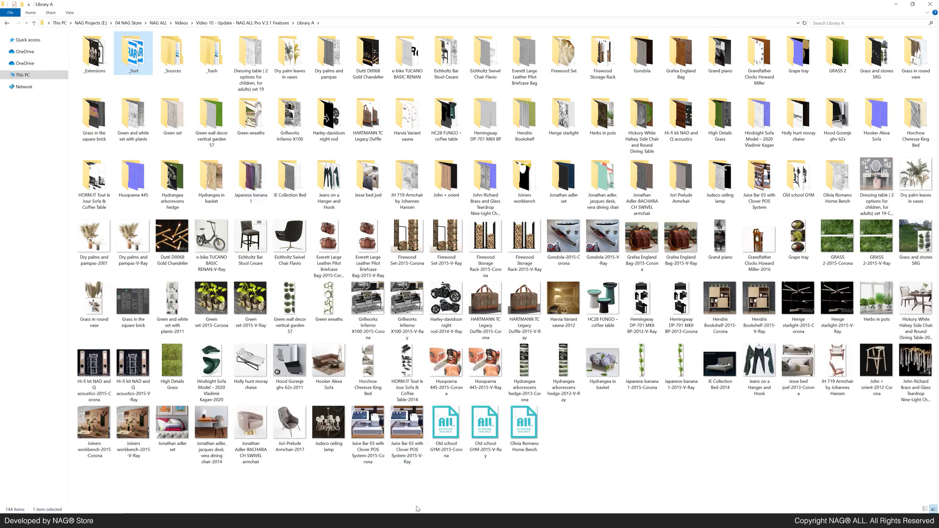
Run the NAG ALL PRO organization again on the Library A path to process the models in _Sort, and select the added $_ model folders
{"action": "key", "text": "alt+Tab"}
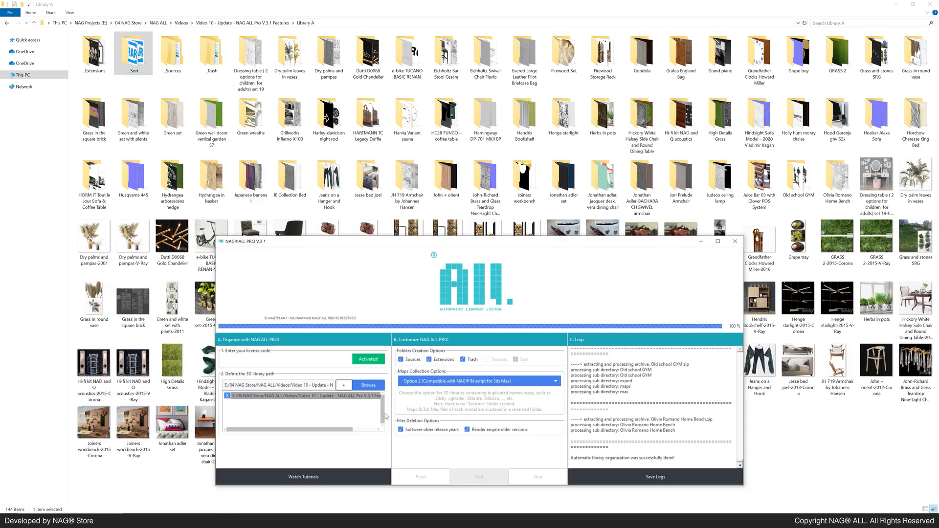
{"action": "left_click", "coordinate": [368, 385]}
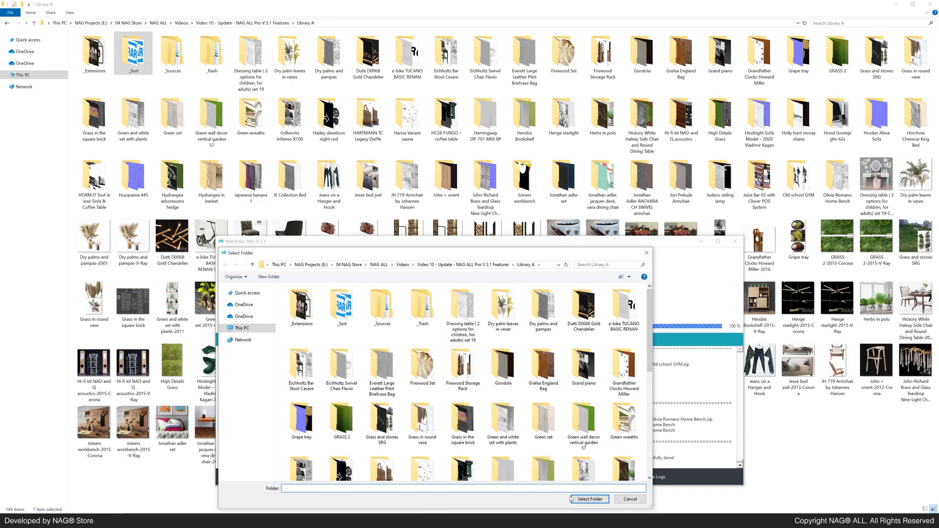
{"action": "left_click", "coordinate": [589, 499]}
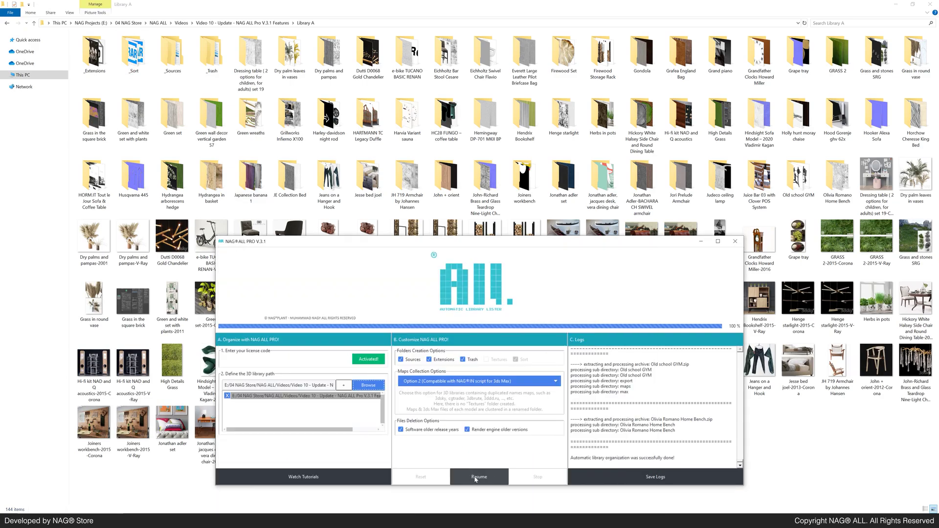
{"action": "left_click", "coordinate": [486, 479]}
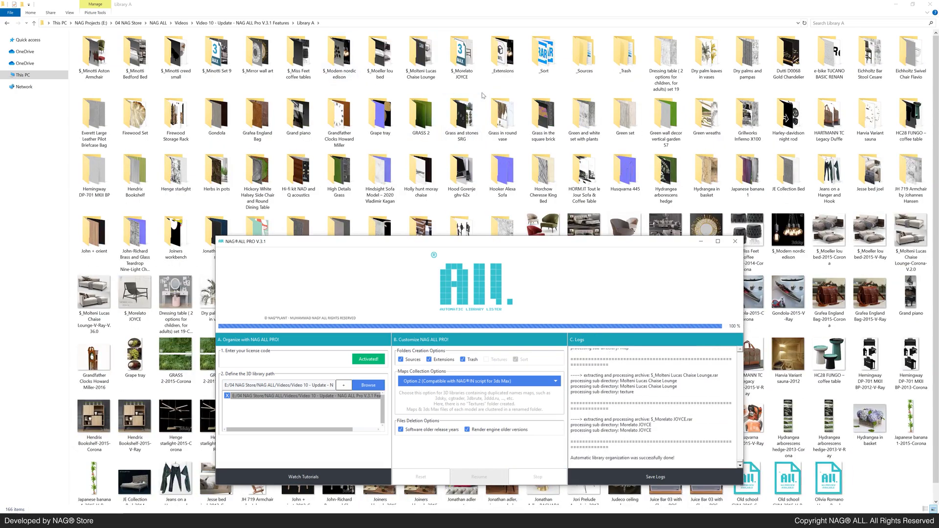
{"action": "left_click_drag", "start_coordinate": [461, 91], "coordinate": [76, 30]}
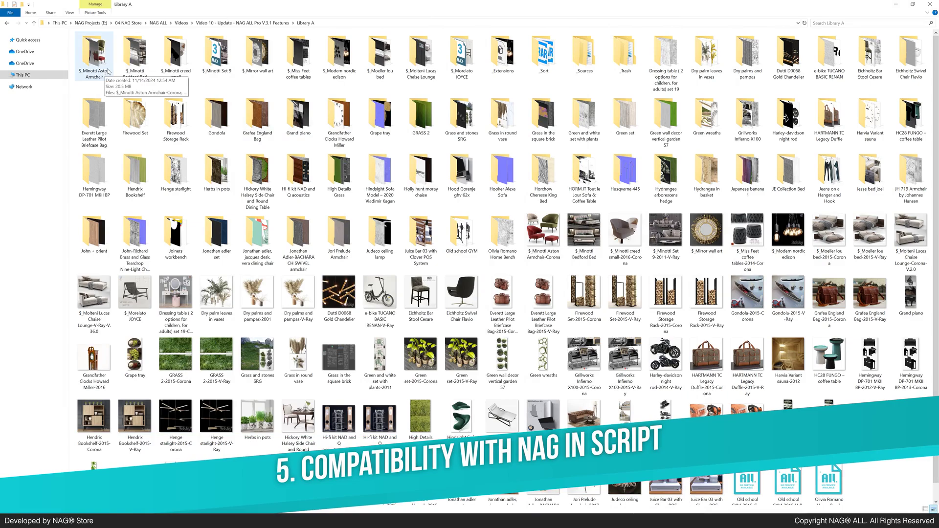
Examine the 3ds Max file, preview image and maps in the $_Minotti Aston Armchair folder, and return to Library A
{"action": "double_click", "coordinate": [108, 68]}
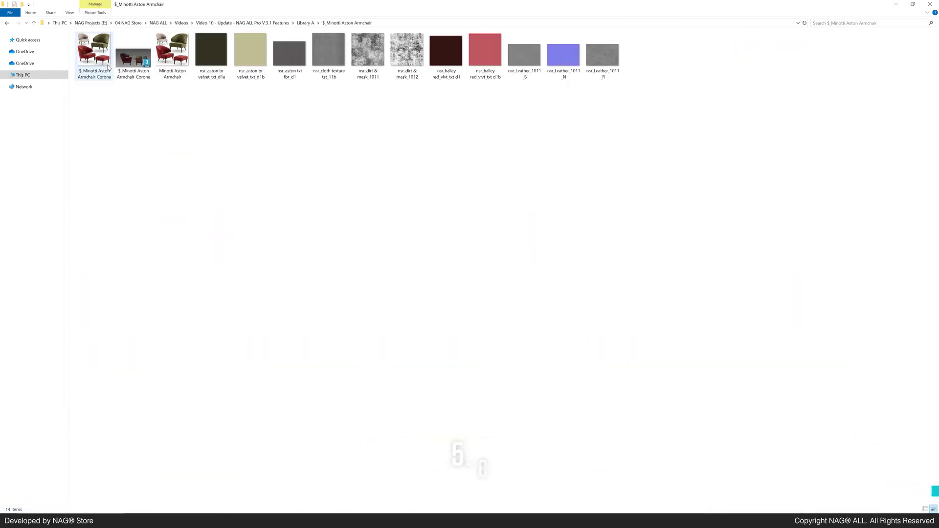
{"action": "left_click", "coordinate": [133, 73]}
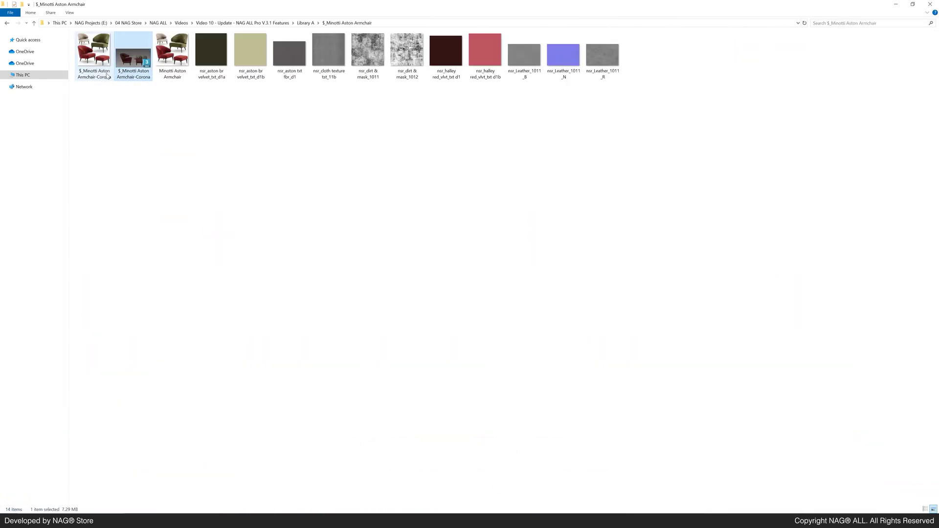
{"action": "left_click", "coordinate": [133, 76]}
{"action": "left_click", "coordinate": [109, 75]}
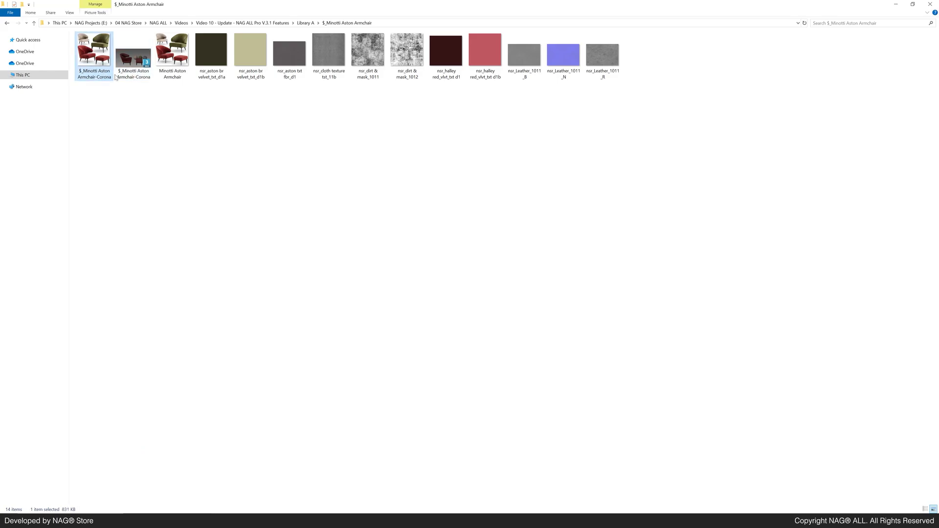
{"action": "left_click_drag", "start_coordinate": [618, 100], "coordinate": [227, 60]}
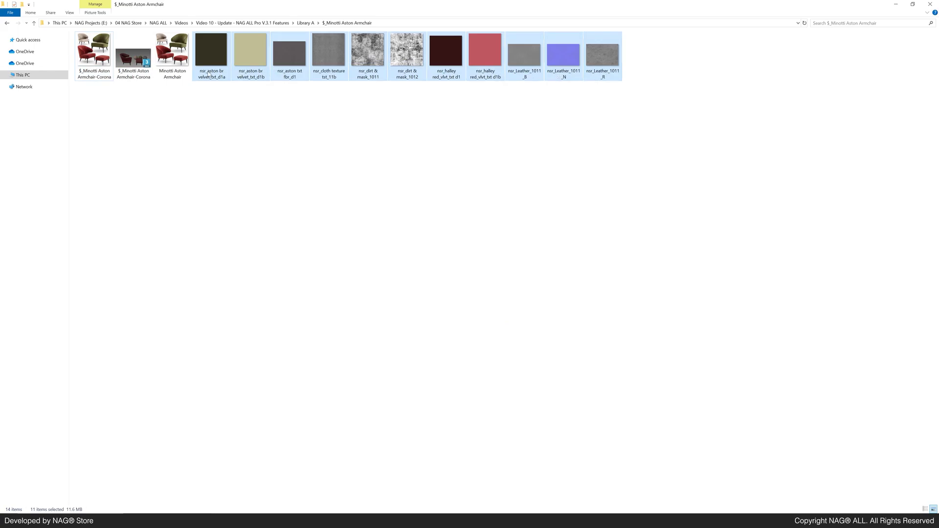
{"action": "left_click", "coordinate": [34, 23]}
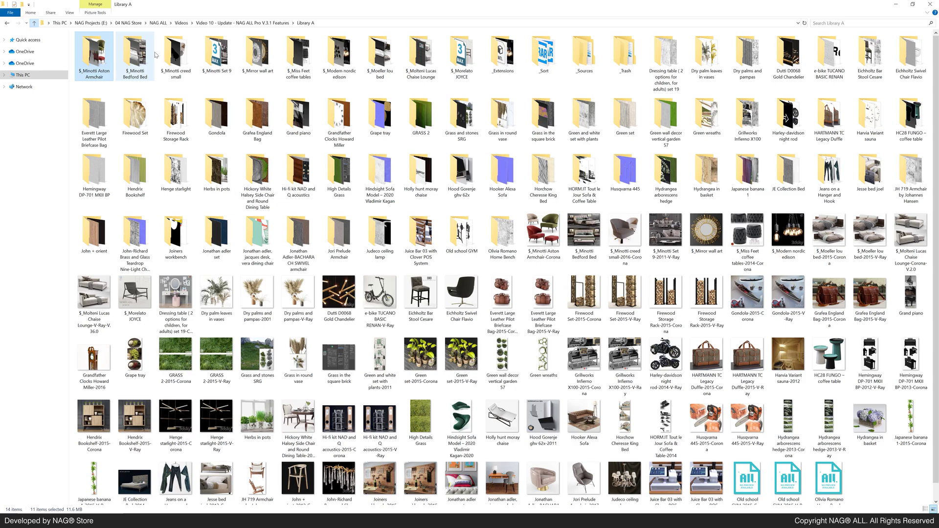
Create a new folder named _NAG_IN in Library A
{"action": "left_click", "coordinate": [189, 87]}
{"action": "right_click", "coordinate": [206, 89]}
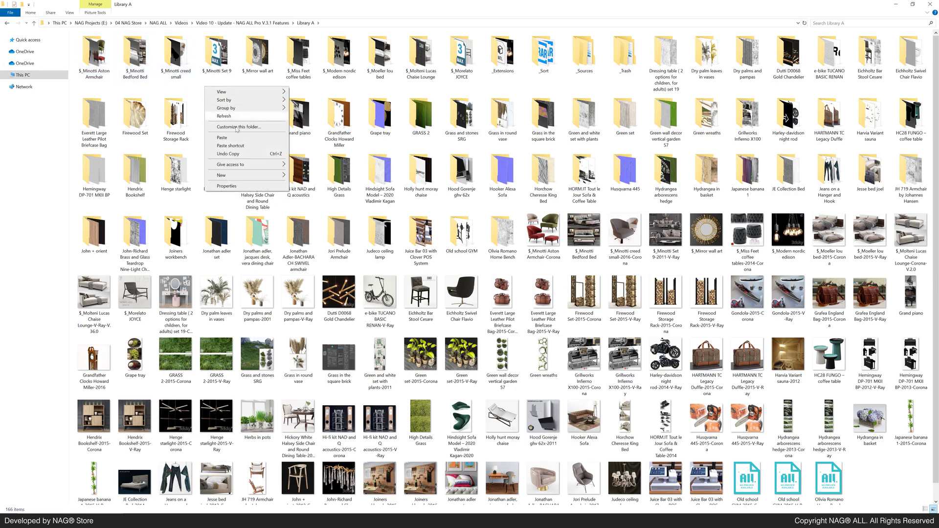
{"action": "mouse_move", "coordinate": [254, 177]}
{"action": "left_click", "coordinate": [310, 179]}
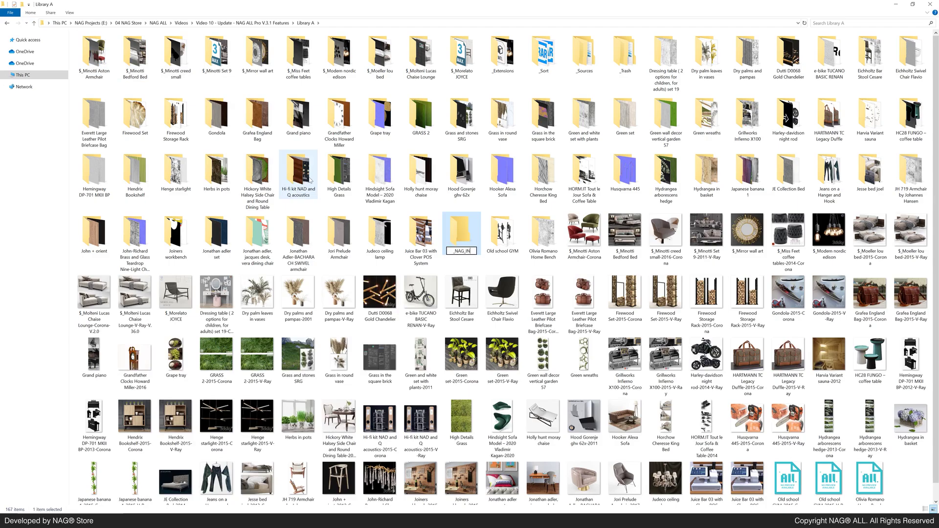
{"action": "type", "text": "_NAG_IN"}
{"action": "key", "text": "Return"}
{"action": "key", "text": "Return"}
{"action": "key", "text": "alt+Up"}
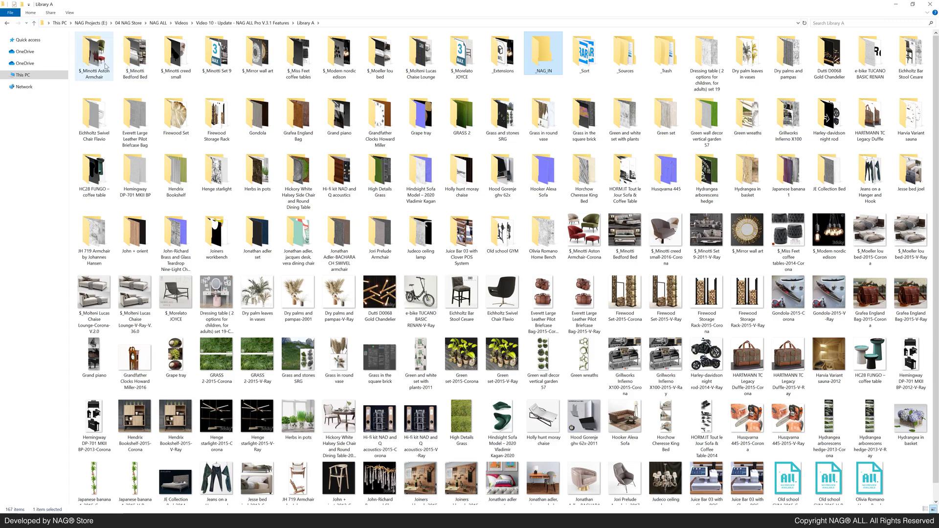
Move all model folders and preview images into _NAG_IN, leaving _Extensions, _Sort, _Sources and _Trash in Library A
{"action": "key", "text": "ctrl+a"}
{"action": "left_click", "coordinate": [511, 57], "text": "ctrl"}
{"action": "left_click", "coordinate": [542, 55], "text": "ctrl"}
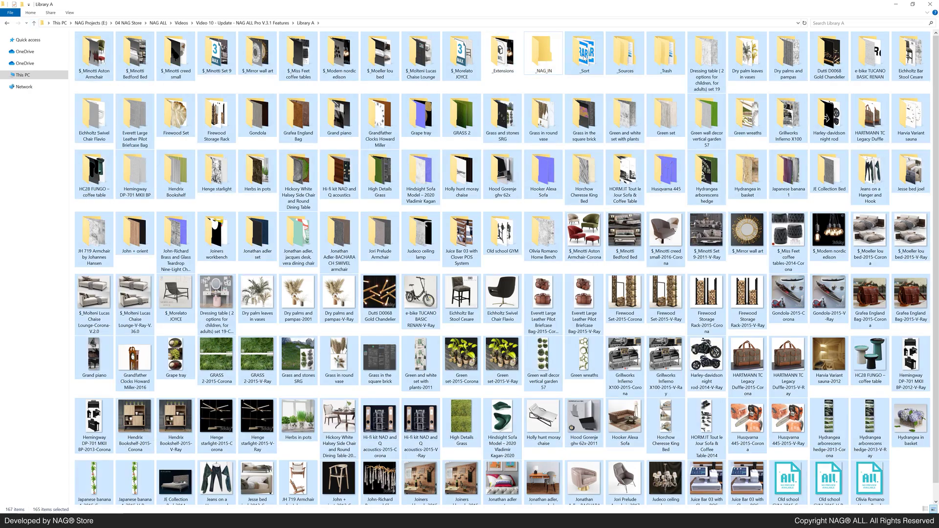
{"action": "left_click", "coordinate": [584, 55], "text": "ctrl"}
{"action": "left_click", "coordinate": [625, 54], "text": "ctrl"}
{"action": "left_click", "coordinate": [660, 63], "text": "ctrl"}
{"action": "key", "text": "ctrl+x"}
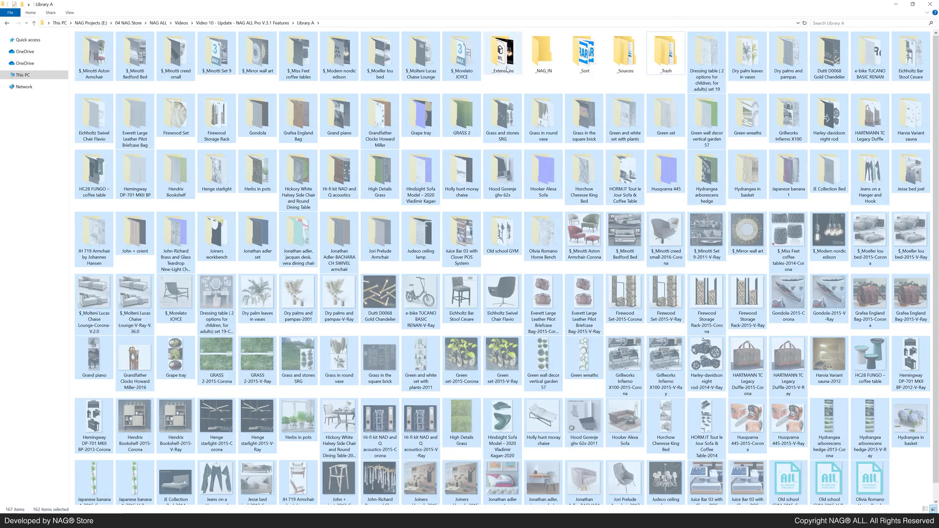
{"action": "double_click", "coordinate": [542, 55]}
{"action": "key", "text": "ctrl+v"}
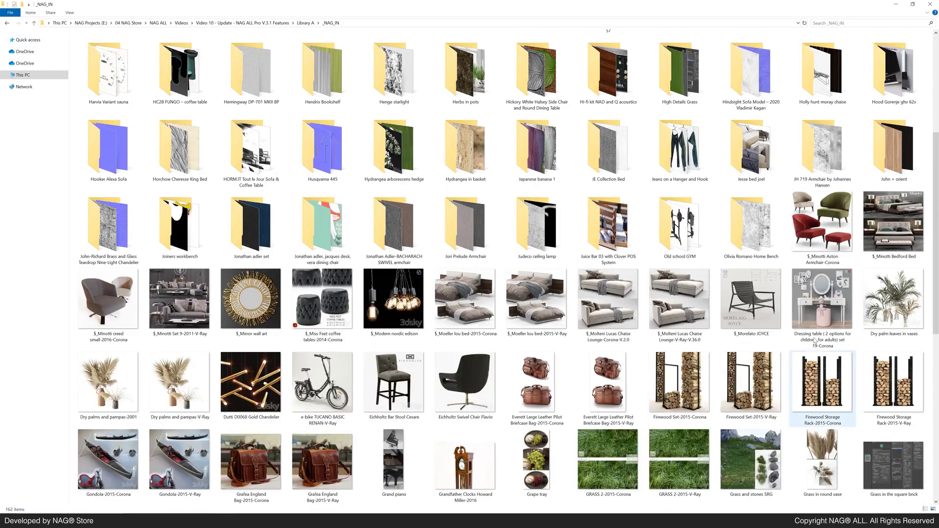
Select all loose preview images in _NAG_IN, starting from $_Minotti Aston Armchair-Corona, without the model folders
{"action": "left_click", "coordinate": [822, 222]}
{"action": "scroll", "coordinate": [821, 222], "scroll_direction": "down", "scroll_amount": 6}
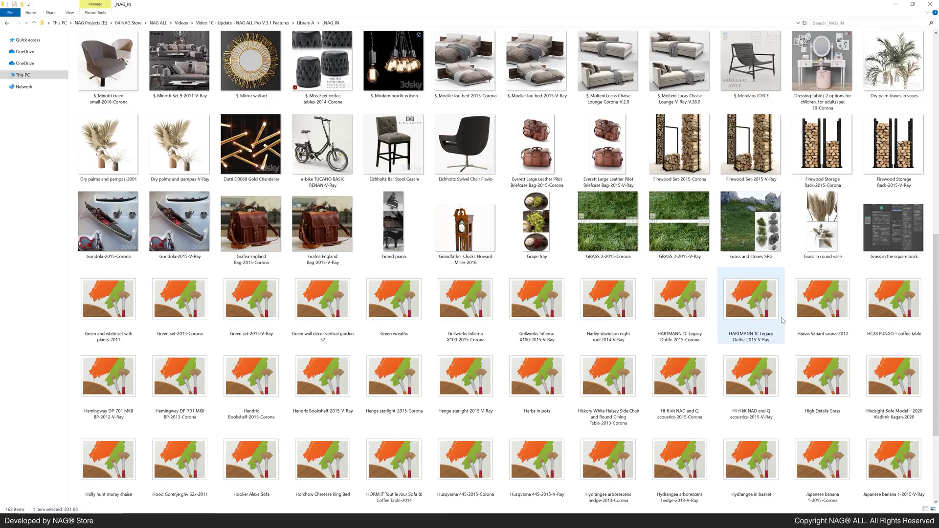
{"action": "left_click", "coordinate": [493, 443], "text": "shift"}
{"action": "scroll", "coordinate": [493, 443], "scroll_direction": "up", "scroll_amount": 6}
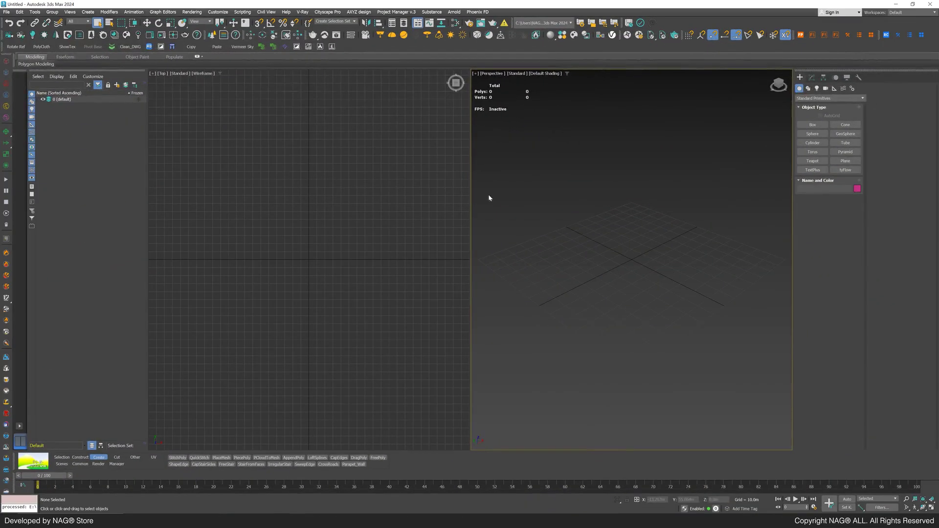
In 3ds Max, open the NAGin-Solo and NAGin-Batch scripts side by side, and close NAGin-Solo so only the batch version stays open
{"action": "left_click", "coordinate": [262, 47]}
{"action": "left_click_drag", "start_coordinate": [457, 221], "coordinate": [372, 223]}
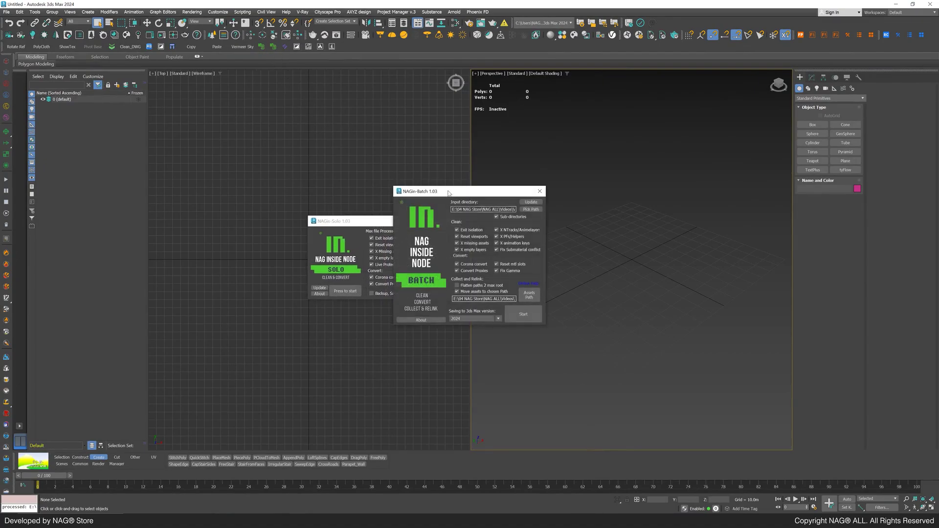
{"action": "left_click_drag", "start_coordinate": [453, 194], "coordinate": [533, 195]}
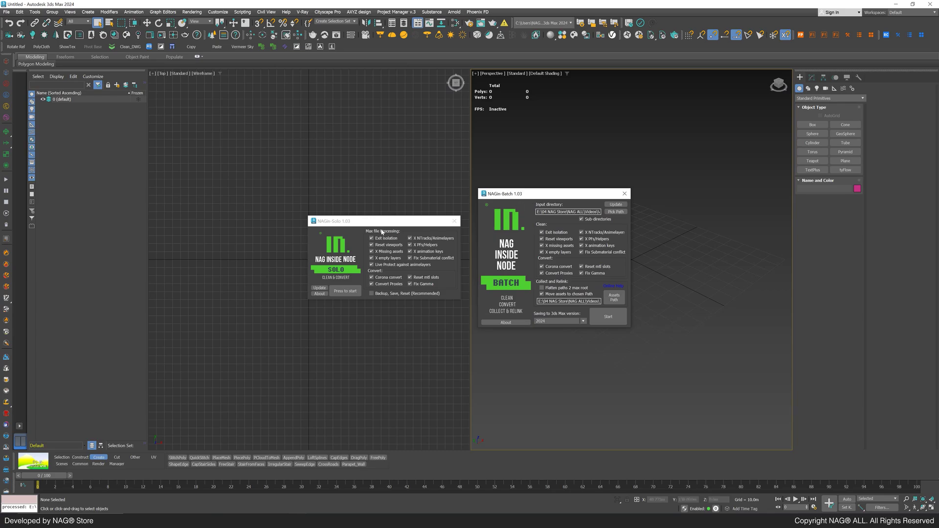
{"action": "left_click_drag", "start_coordinate": [387, 226], "coordinate": [391, 226]}
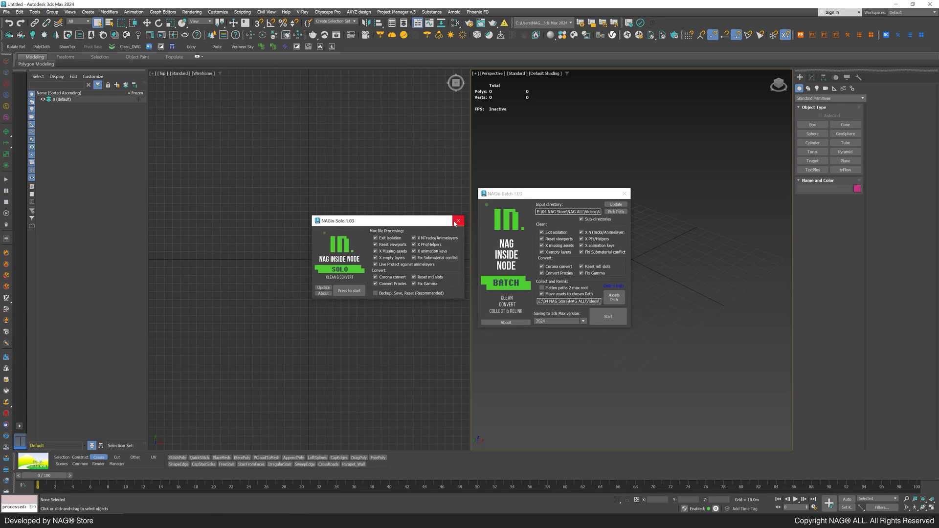
{"action": "left_click", "coordinate": [455, 222]}
{"action": "left_click_drag", "start_coordinate": [535, 195], "coordinate": [454, 197]}
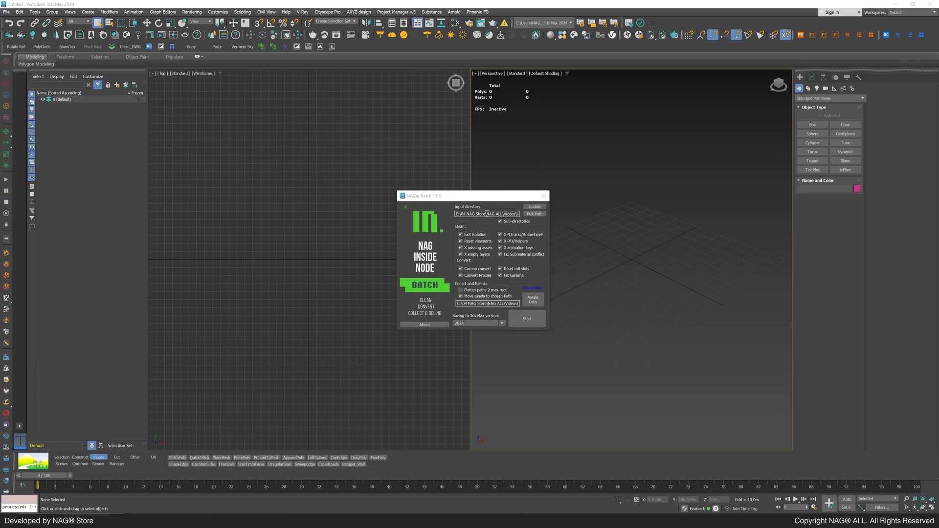
Set the NAGin-Batch input directory to the _NAG_IN folder of Library A, using the folder path from File Explorer
{"action": "left_click", "coordinate": [534, 214]}
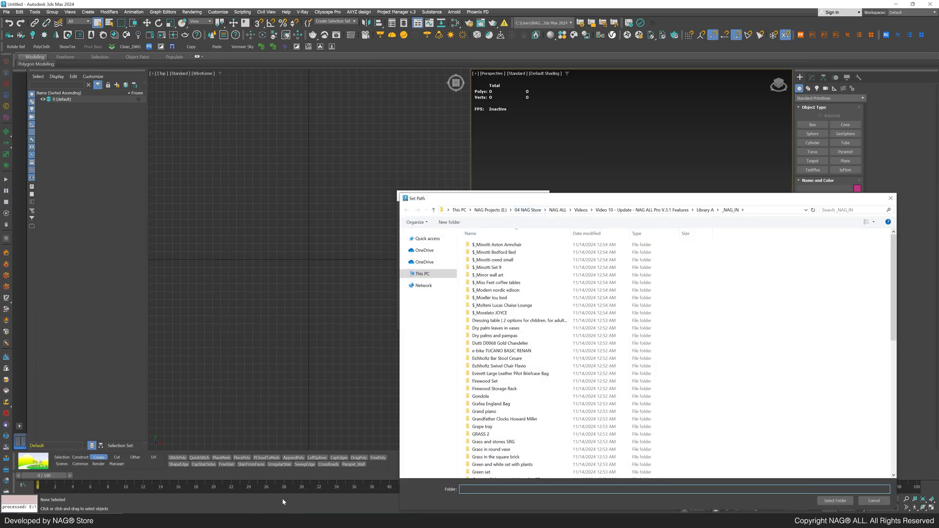
{"action": "left_click", "coordinate": [224, 521]}
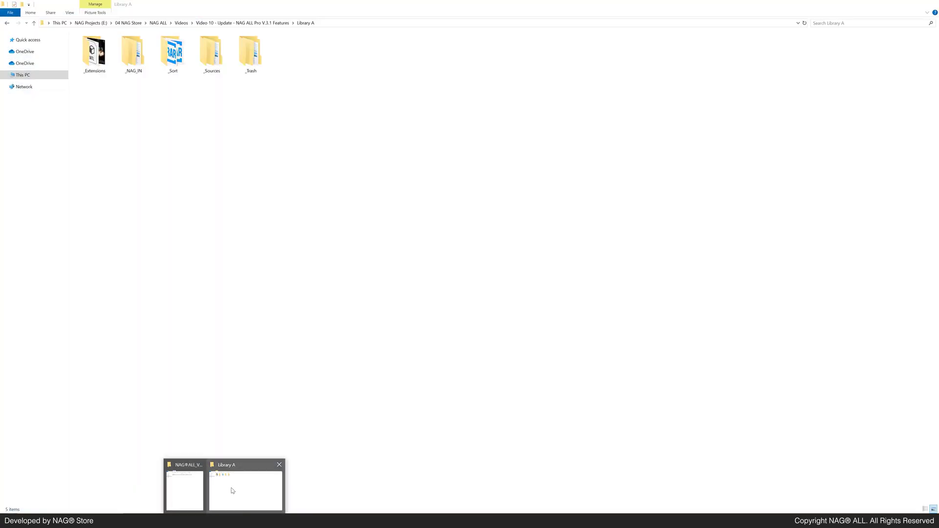
{"action": "left_click", "coordinate": [230, 491]}
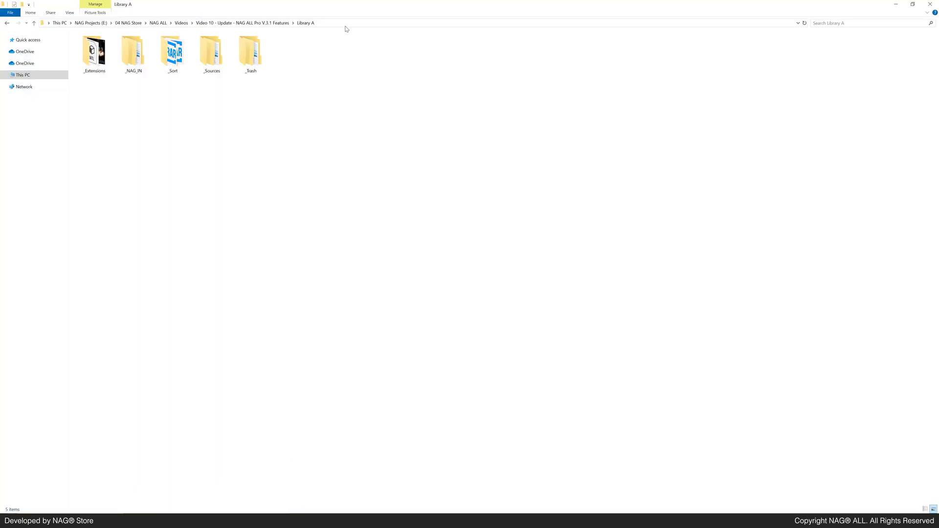
{"action": "double_click", "coordinate": [140, 59]}
{"action": "left_click", "coordinate": [392, 23]}
{"action": "key", "text": "alt+Tab"}
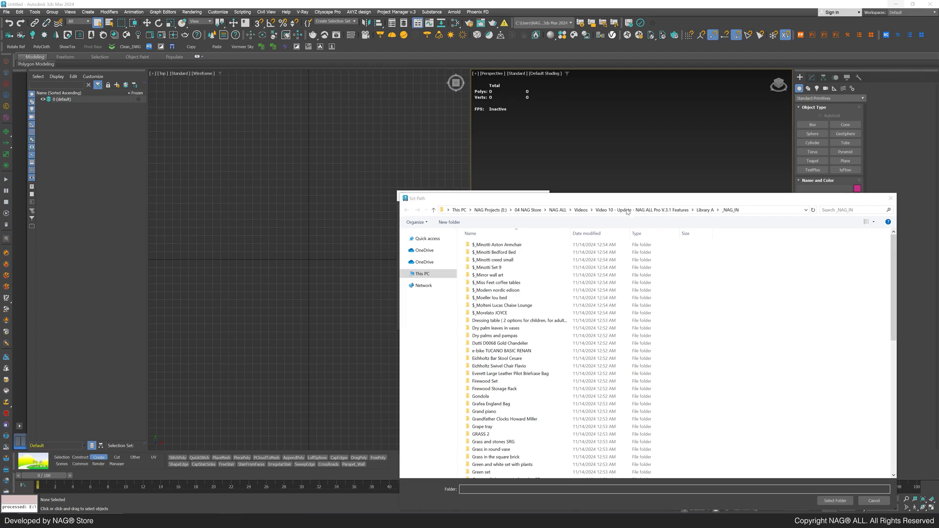
{"action": "left_click", "coordinate": [627, 211]}
{"action": "key", "text": "Return"}
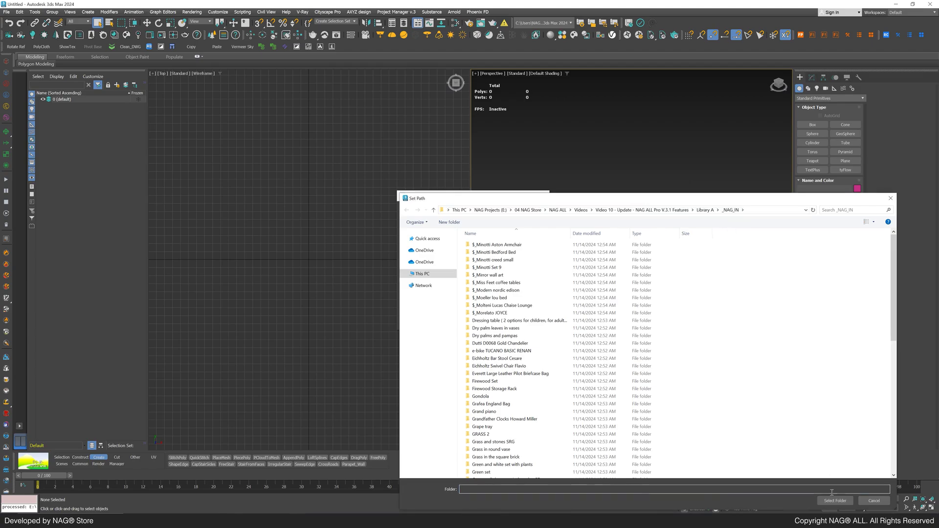
{"action": "left_click", "coordinate": [835, 500]}
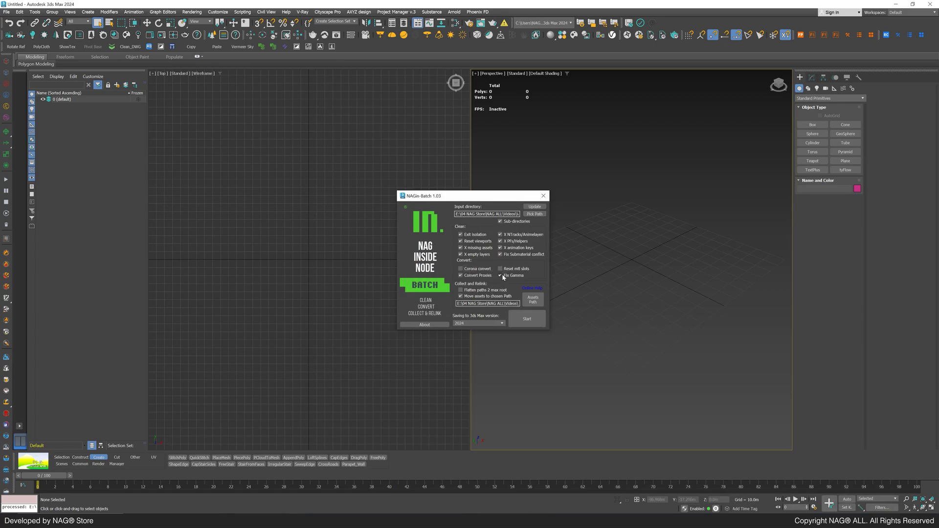
Try the Flatten paths 2 max root option, switch back to Move assets to chosen Path, and open the assets path selection
{"action": "left_click", "coordinate": [458, 289]}
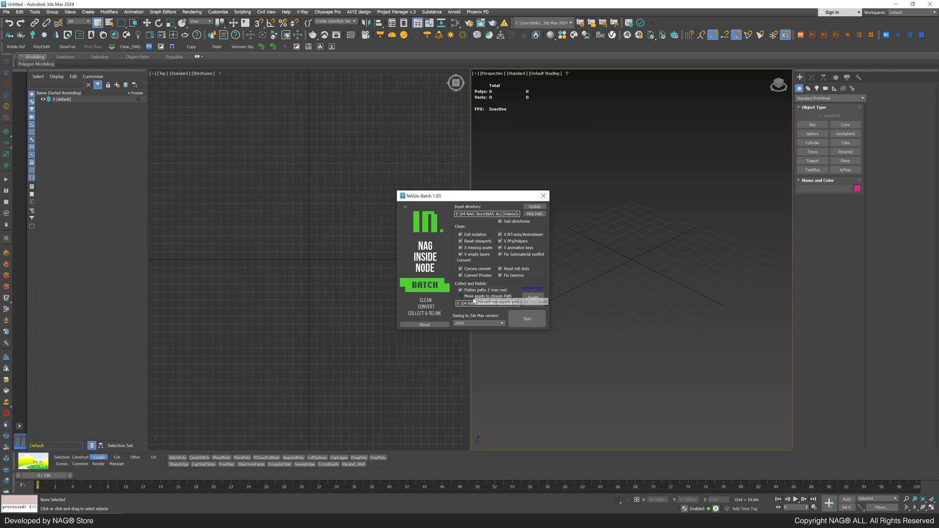
{"action": "left_click", "coordinate": [482, 298]}
{"action": "left_click", "coordinate": [530, 300]}
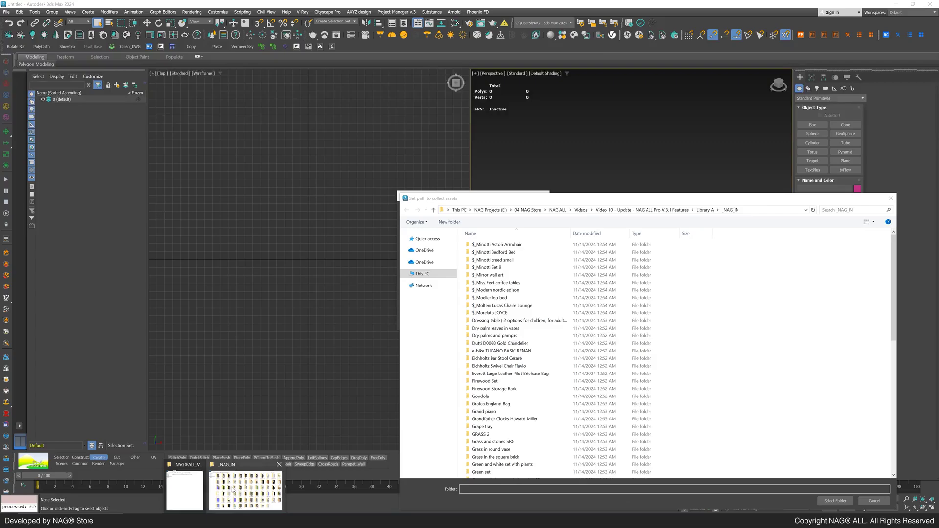
Switch to File Explorer, create a folder named _Textures in Library A and open it
{"action": "left_click", "coordinate": [225, 484]}
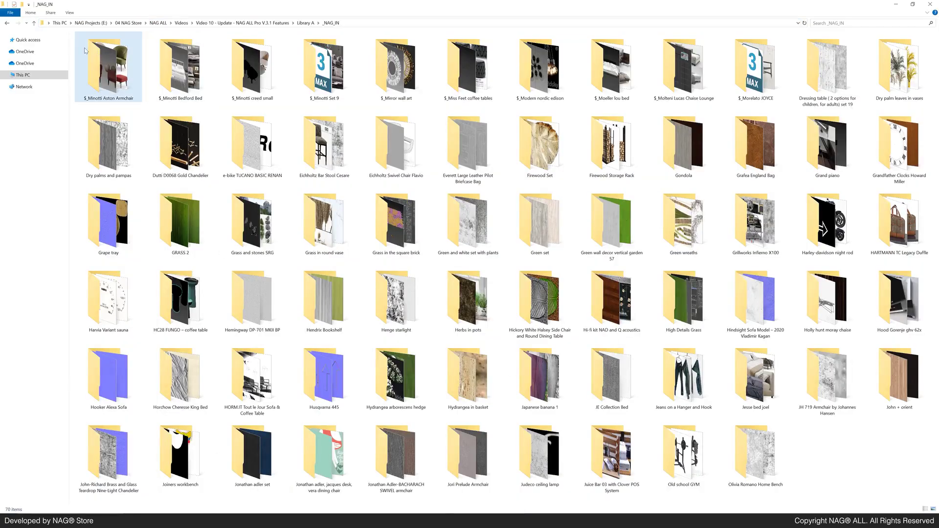
{"action": "right_click", "coordinate": [848, 456]}
{"action": "mouse_move", "coordinate": [876, 444]}
{"action": "left_click", "coordinate": [33, 23]}
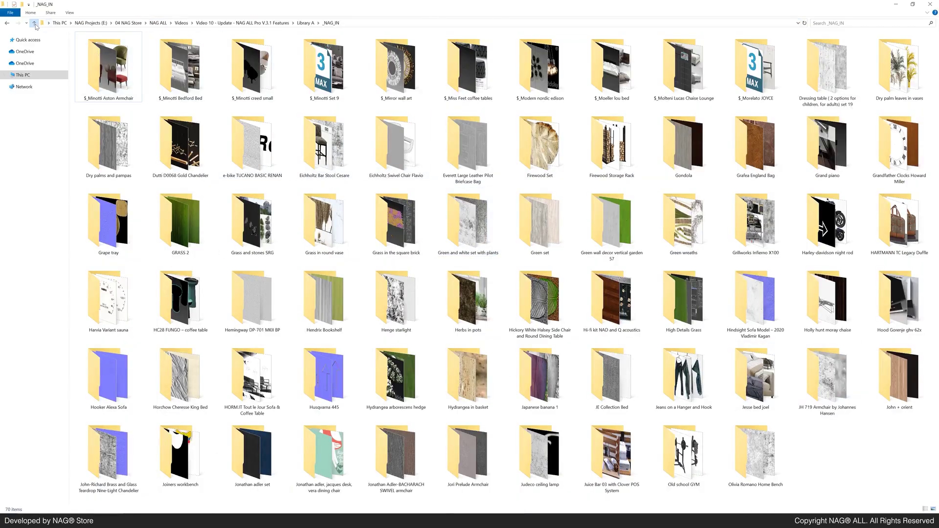
{"action": "left_click", "coordinate": [34, 23]}
{"action": "right_click", "coordinate": [205, 128]}
{"action": "mouse_move", "coordinate": [264, 214]}
{"action": "left_click", "coordinate": [300, 217]}
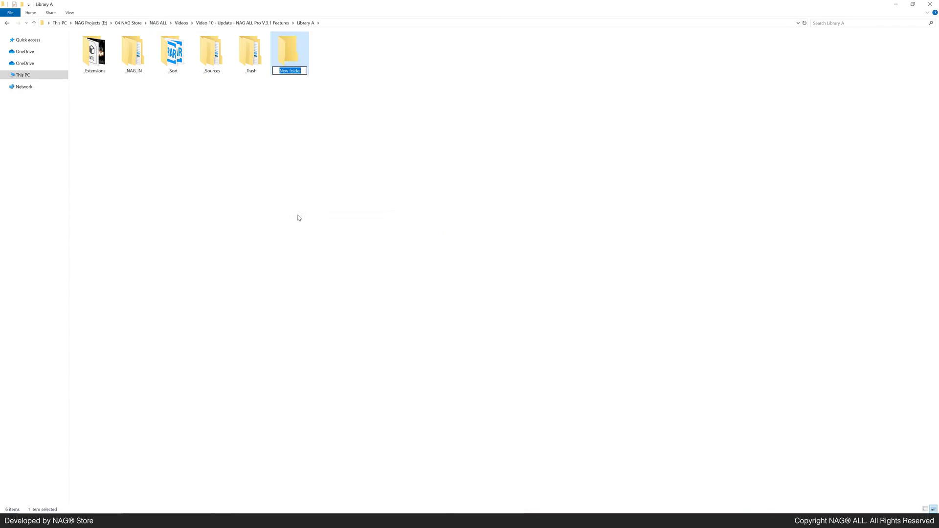
{"action": "type", "text": "_Textures"}
{"action": "key", "text": "Return"}
{"action": "key", "text": "Return"}
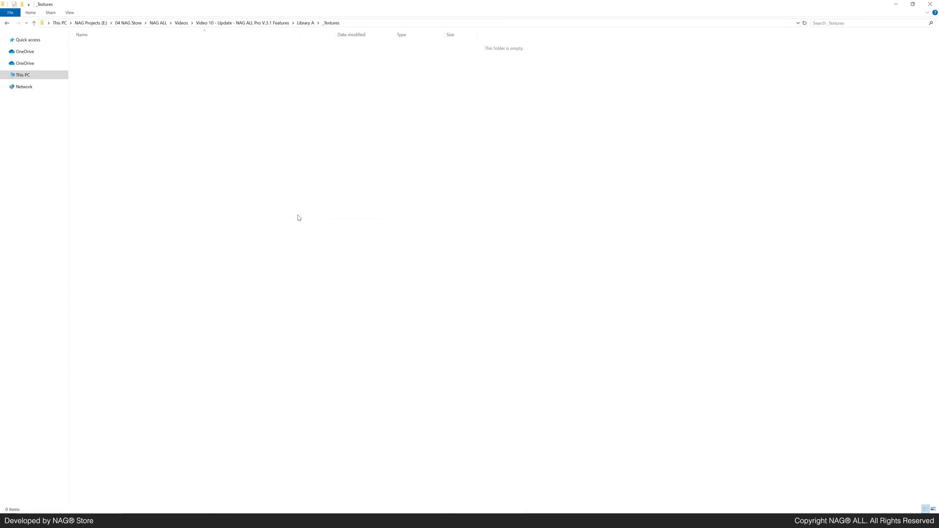
Set the NAGin-Batch assets path to the _Textures folder of Library A, using the path from File Explorer, and start the batch
{"action": "left_click", "coordinate": [376, 23]}
{"action": "left_click", "coordinate": [895, 8]}
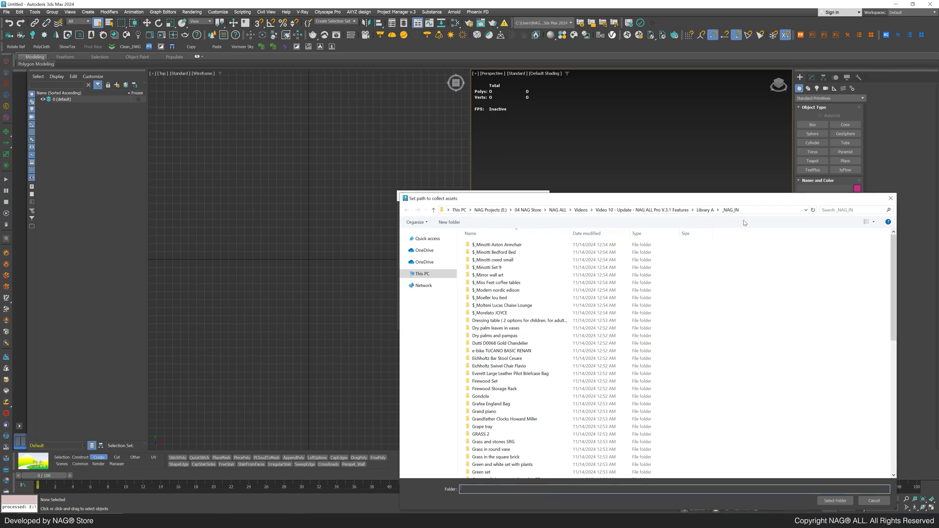
{"action": "left_click", "coordinate": [755, 210]}
{"action": "key", "text": "ctrl+v"}
{"action": "key", "text": "Return"}
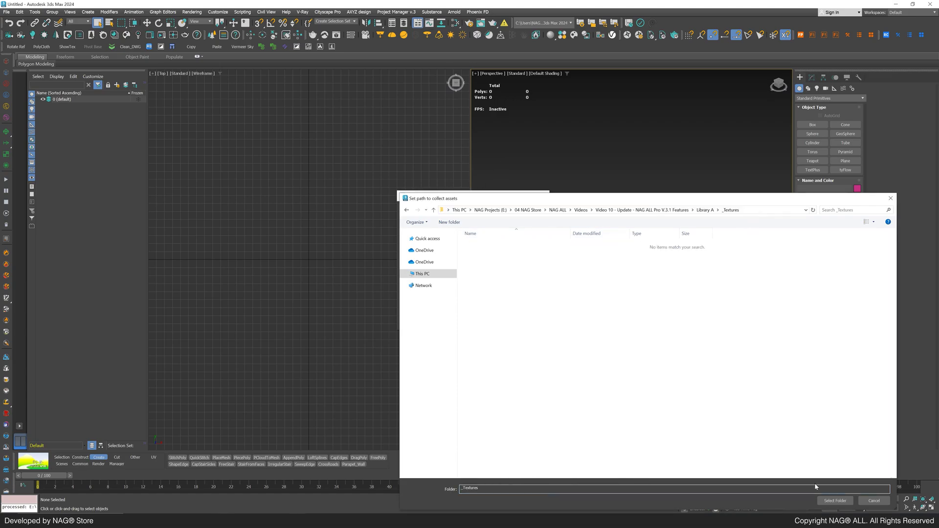
{"action": "left_click", "coordinate": [834, 500]}
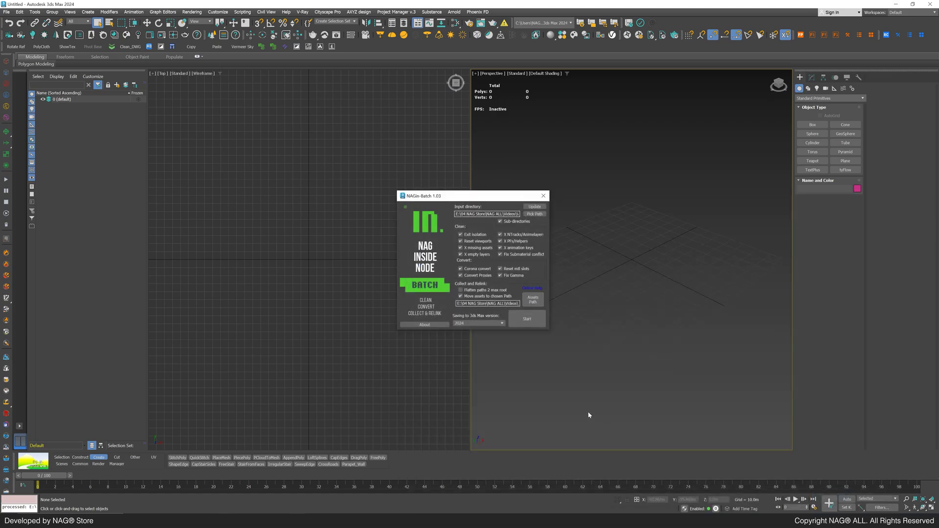
{"action": "left_click", "coordinate": [523, 320]}
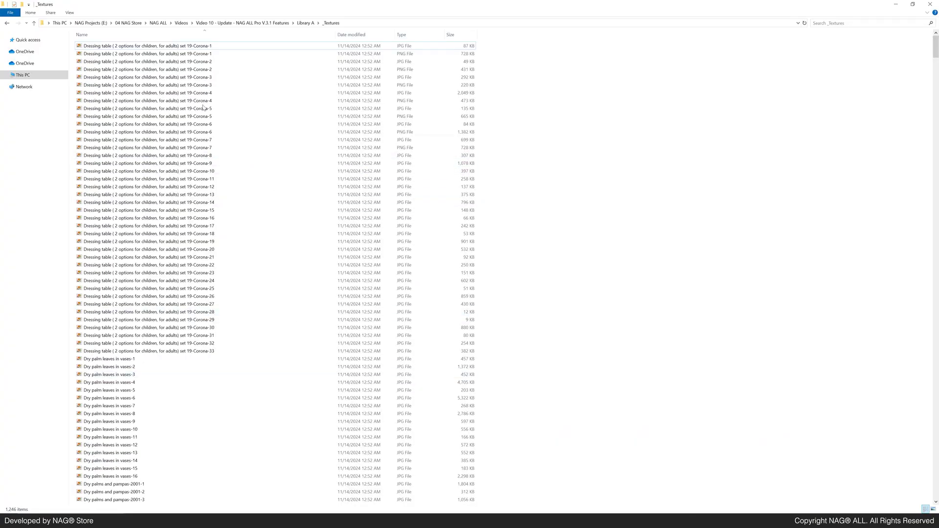
Switch to File Explorer and examine the collected textures in _Textures, selecting all files of the Dressing table set 19 model
{"action": "left_click", "coordinate": [176, 46]}
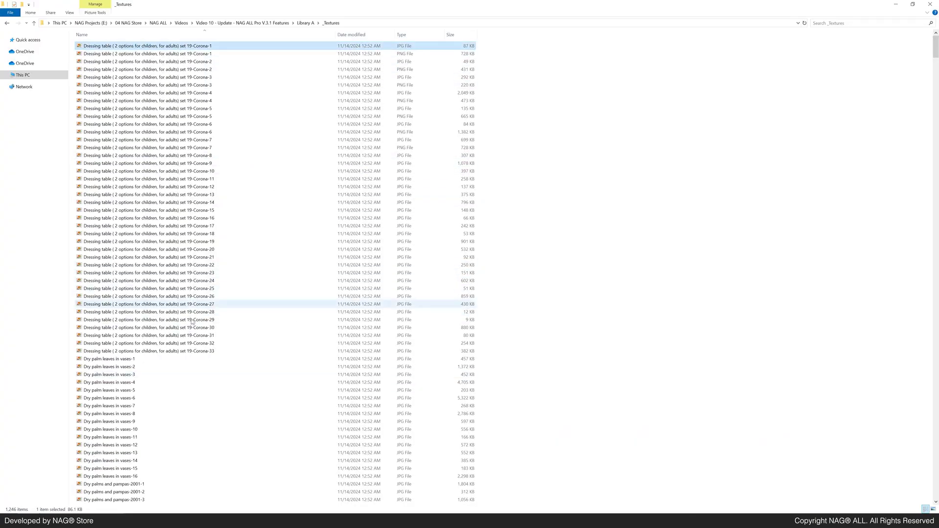
{"action": "left_click", "coordinate": [274, 350], "text": "shift"}
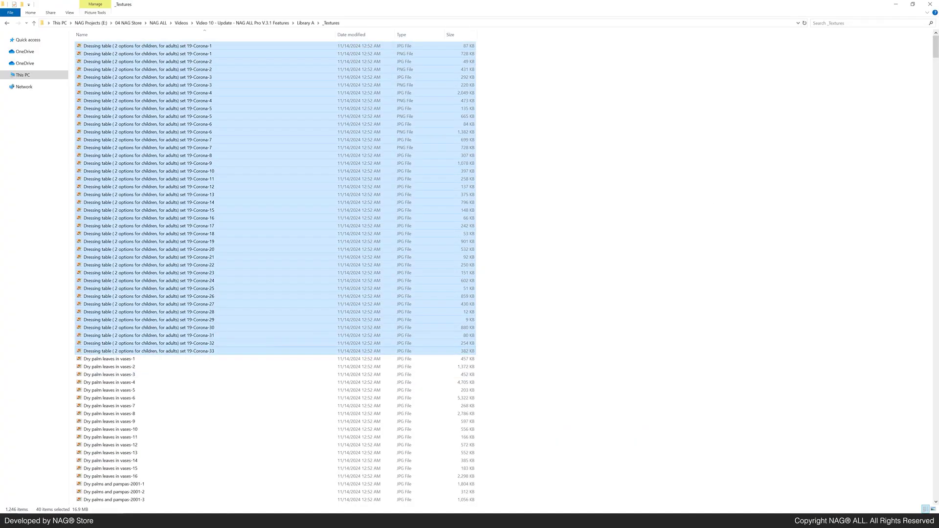
{"action": "left_click_drag", "start_coordinate": [936, 46], "coordinate": [922, 195]}
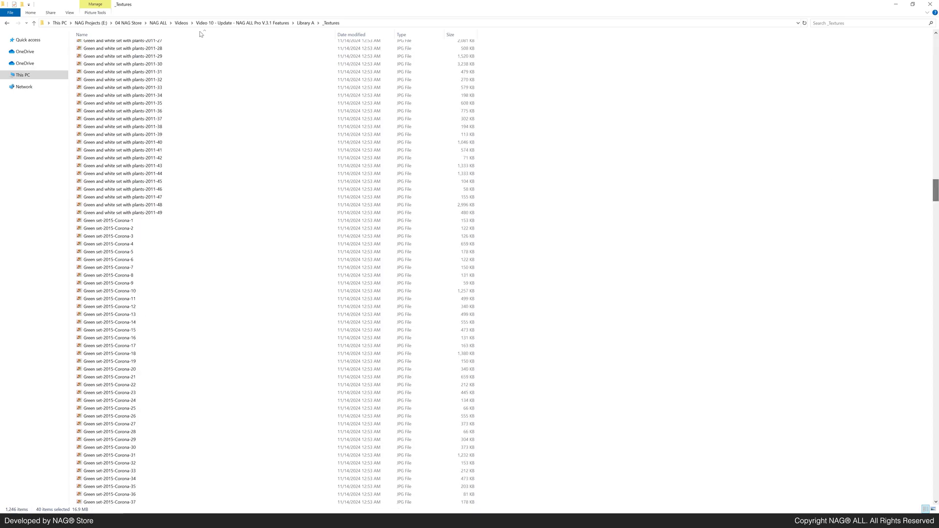
Open the Eichholtz Bar Stool Cesare scene from its folder in _NAG_IN in 3ds Max and inspect the stool from above
{"action": "left_click", "coordinate": [34, 23]}
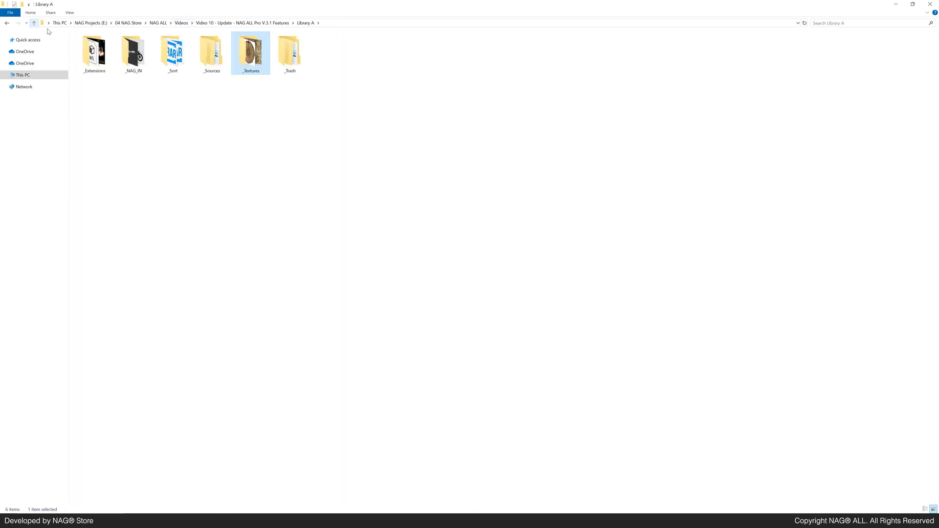
{"action": "double_click", "coordinate": [134, 60]}
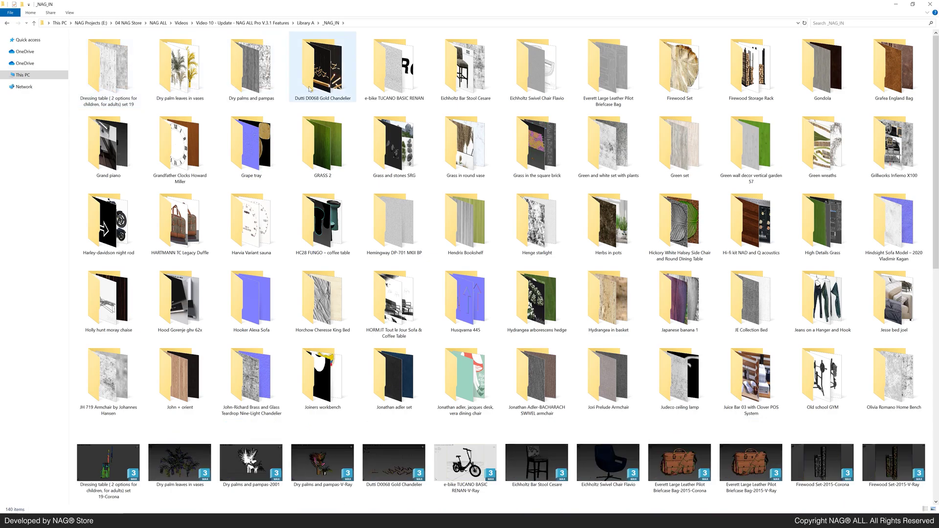
{"action": "double_click", "coordinate": [450, 78]}
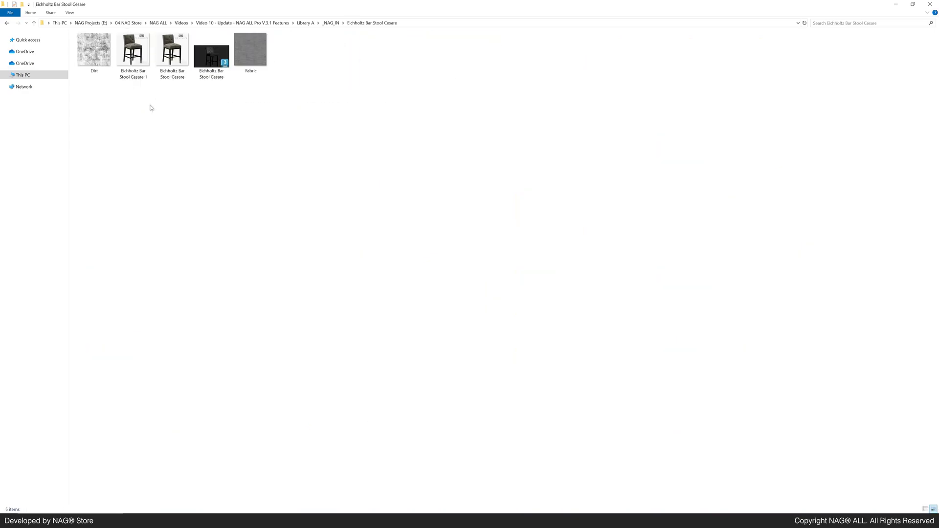
{"action": "left_click_drag", "start_coordinate": [213, 63], "coordinate": [649, 294]}
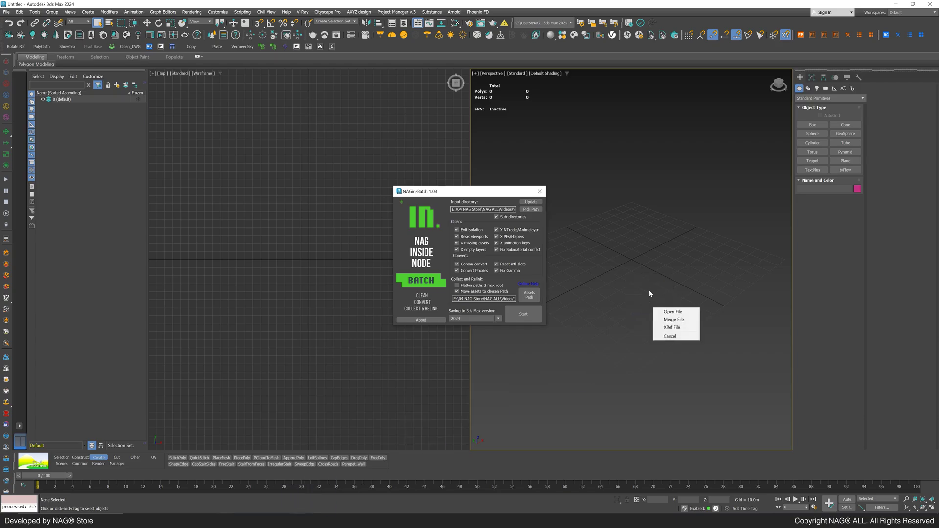
{"action": "left_click", "coordinate": [672, 311]}
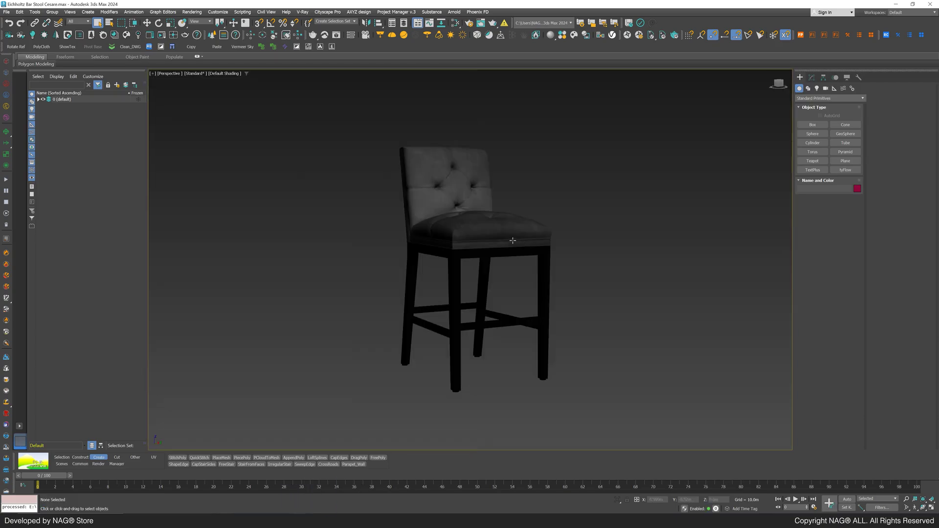
{"action": "left_click_drag", "start_coordinate": [498, 227], "coordinate": [489, 245]}
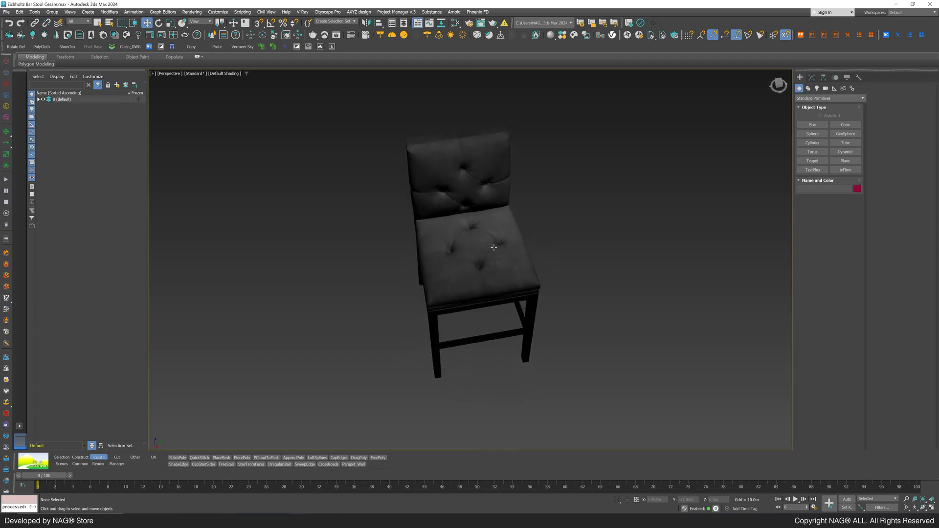